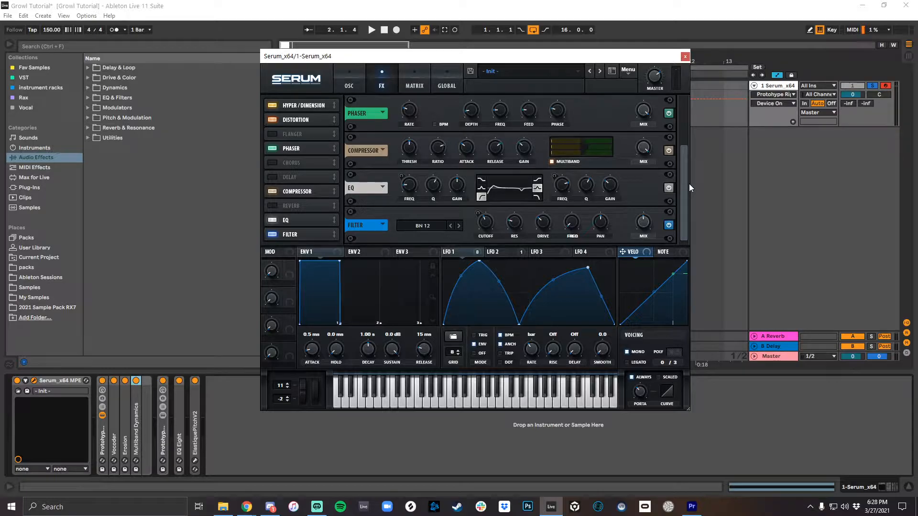
- Audition the finished growl patch from Serum's oscillator view, shift the computer keyboard down an octave, and close the plug-in window
click(352, 83)
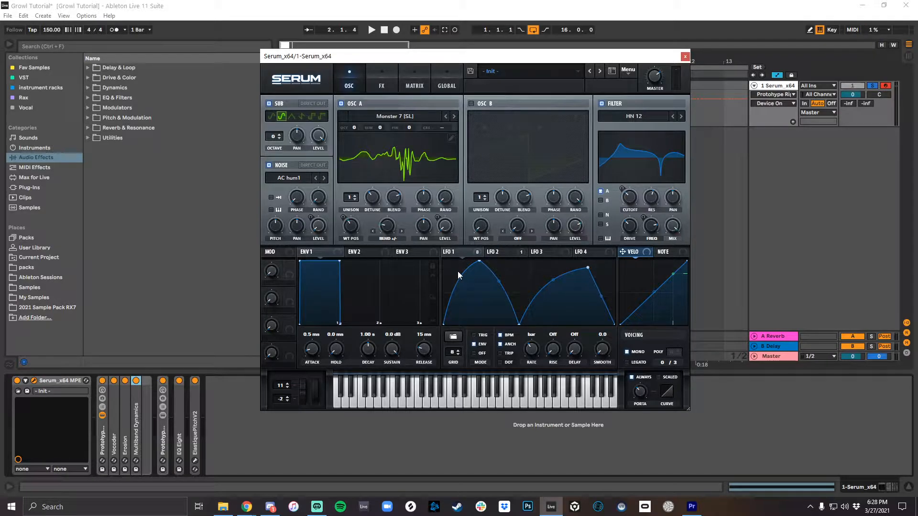
key(a)
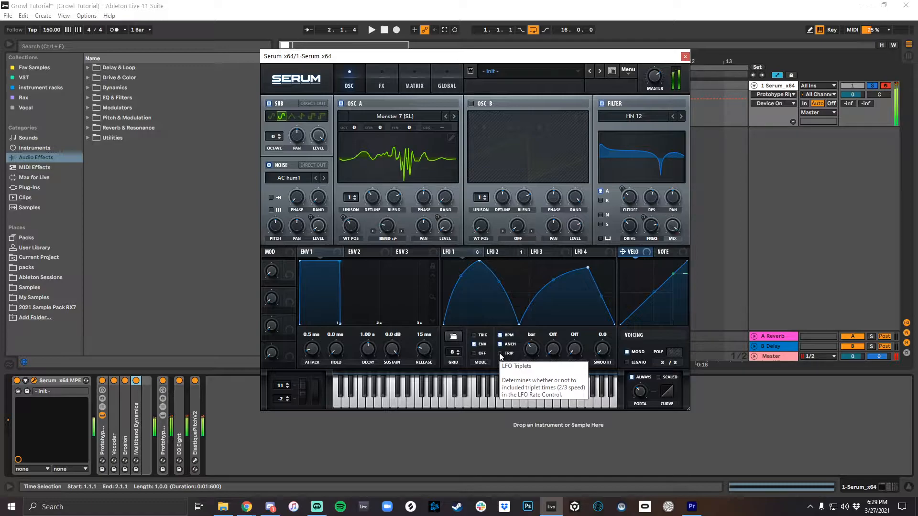
key(z)
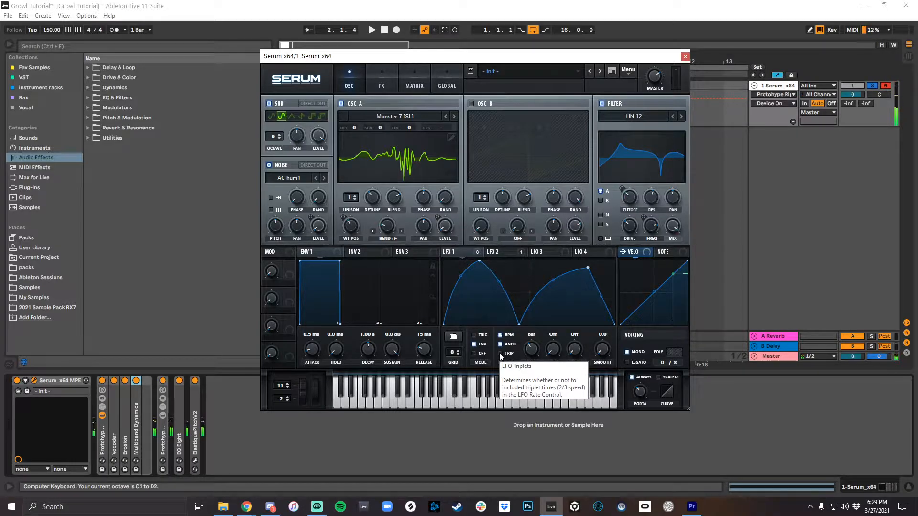
key(a)
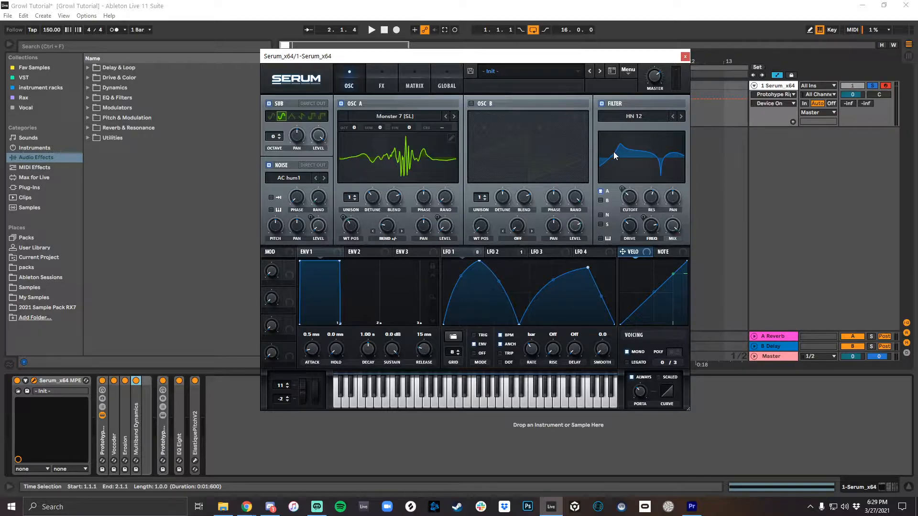
click(685, 56)
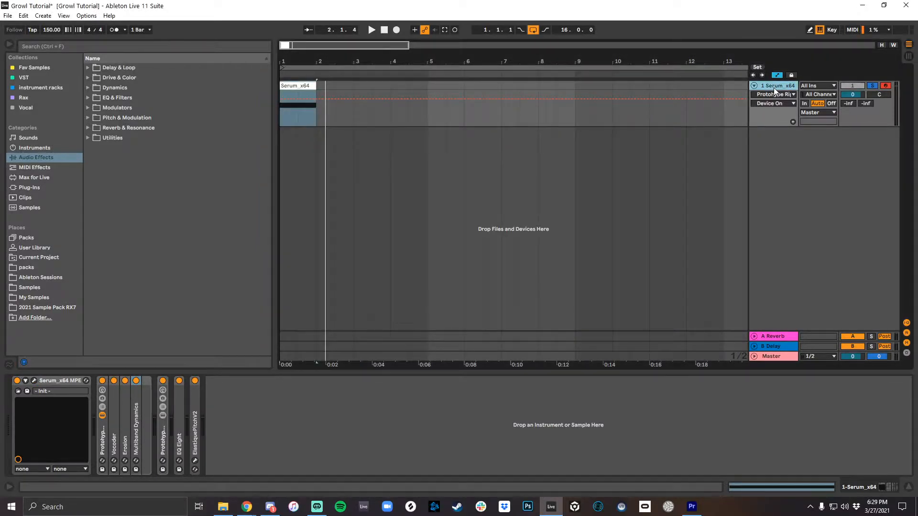
- Add a new MIDI track to the set and search the browser for serum
key(ctrl+shift+t)
key(ctrl+f)
text(serum)
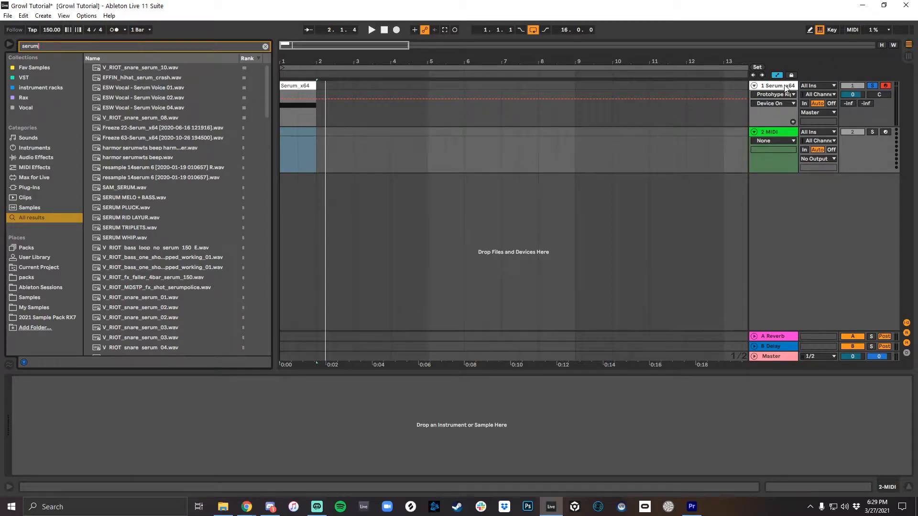
- Turn off both Protohype racks, EQ Eight and ElastiquePitchV2 on the first Serum track
click(763, 86)
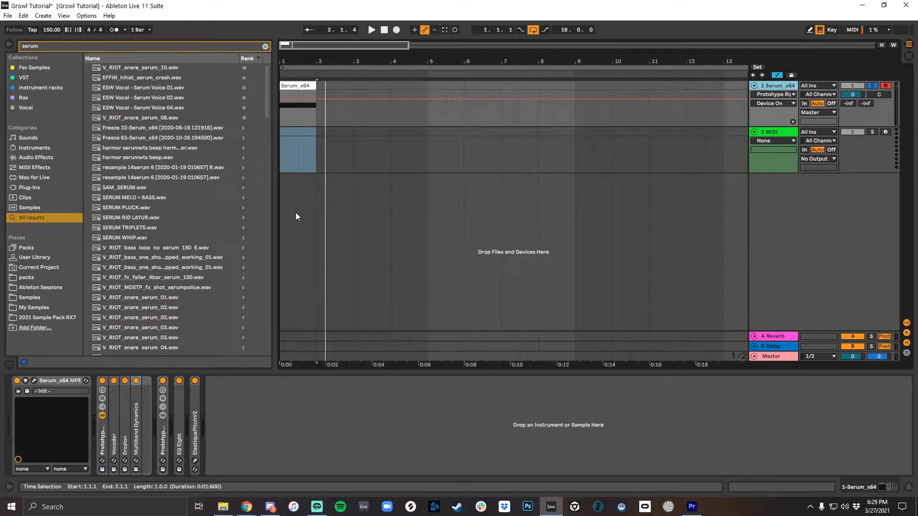
click(102, 381)
click(163, 381)
click(179, 380)
click(194, 381)
key(z)
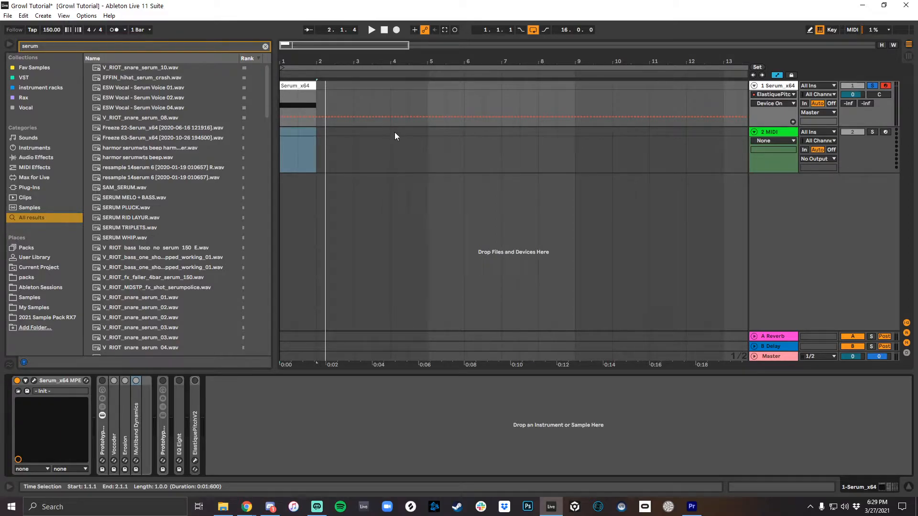
- Copy the Serum_x64 clip from the first track to bar 5 of the new MIDI track
click(300, 94)
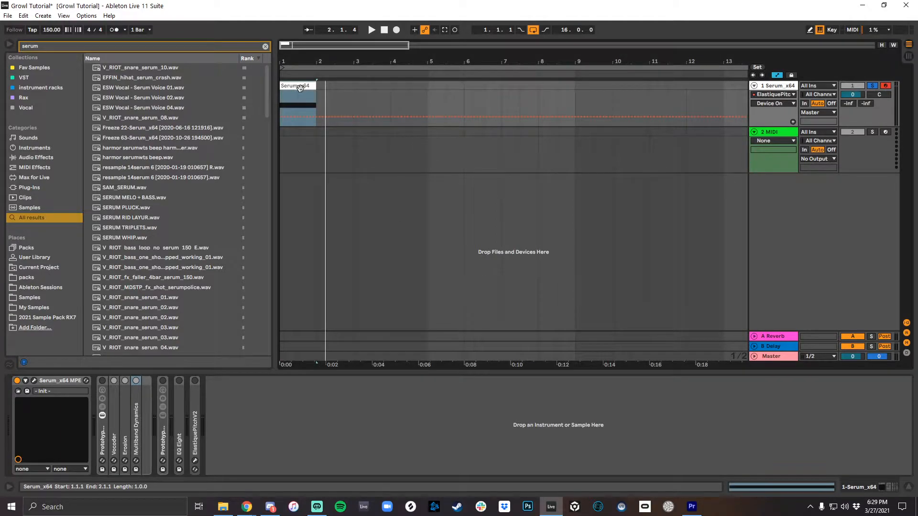
click(427, 132)
key(ctrl+v)
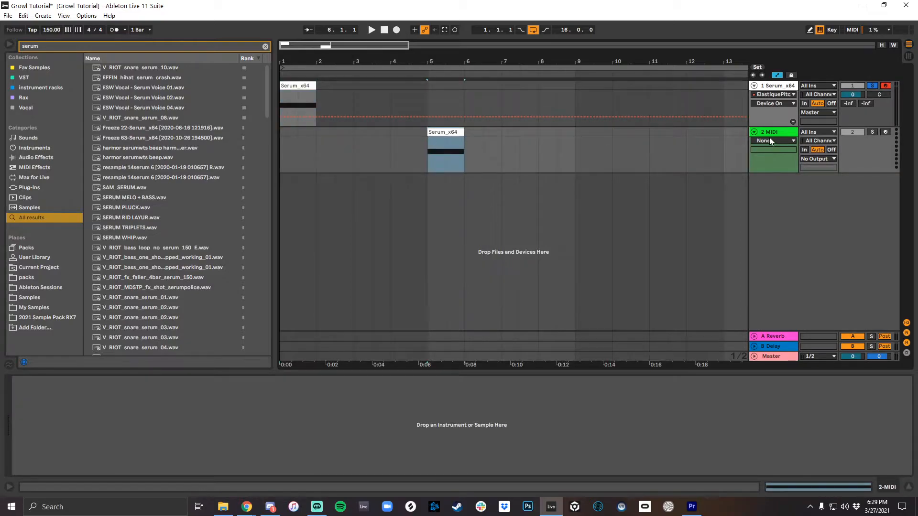
- Search the browser for serum and load the Serum_x64 plug-in onto the new MIDI track
key(ctrl+f)
text(s)
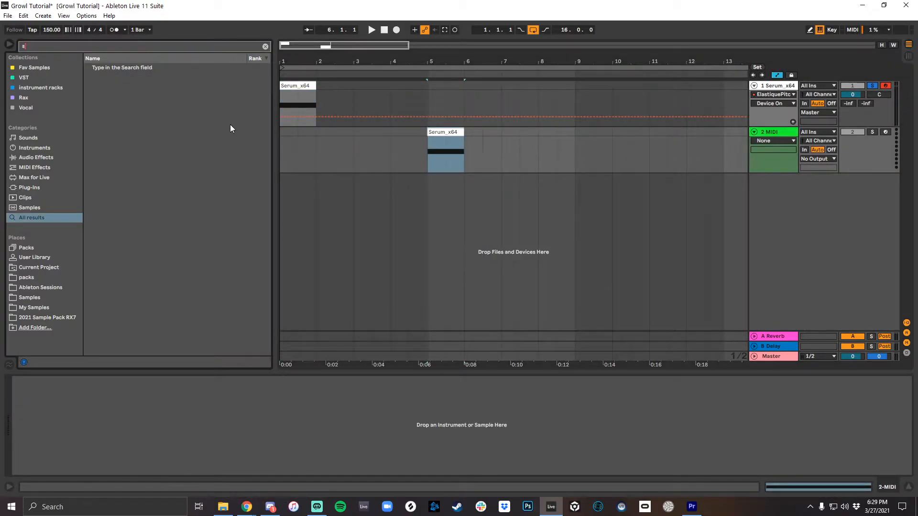
text(erum)
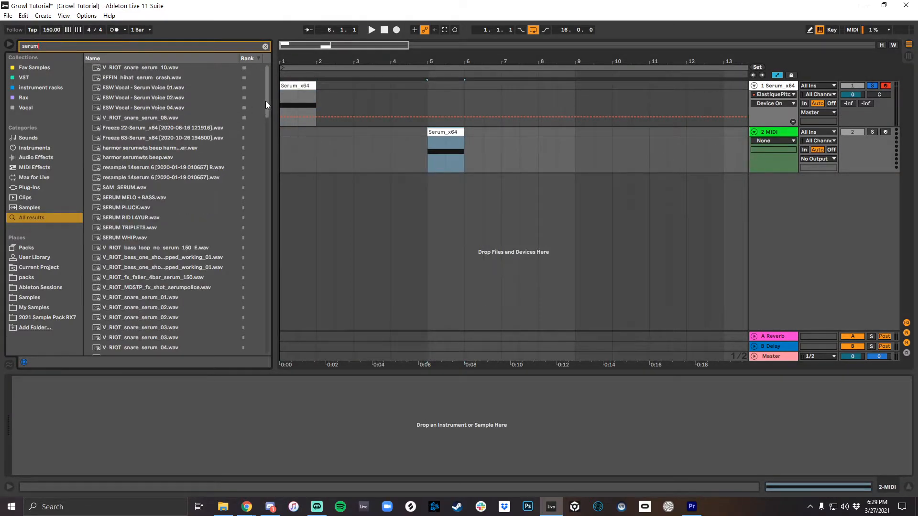
scroll(206, 334, down, 10)
double_click(179, 342)
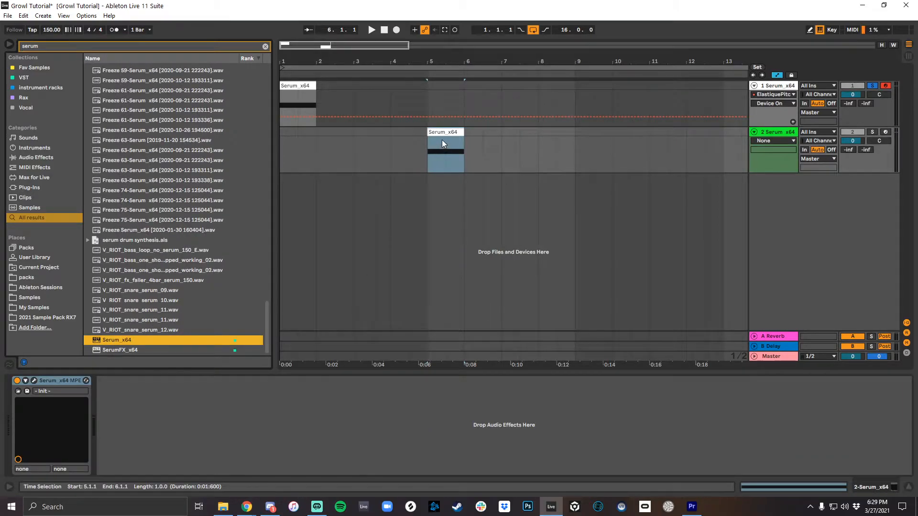
- Solo and record-arm the second Serum track, and open its Serum plug-in window
click(873, 133)
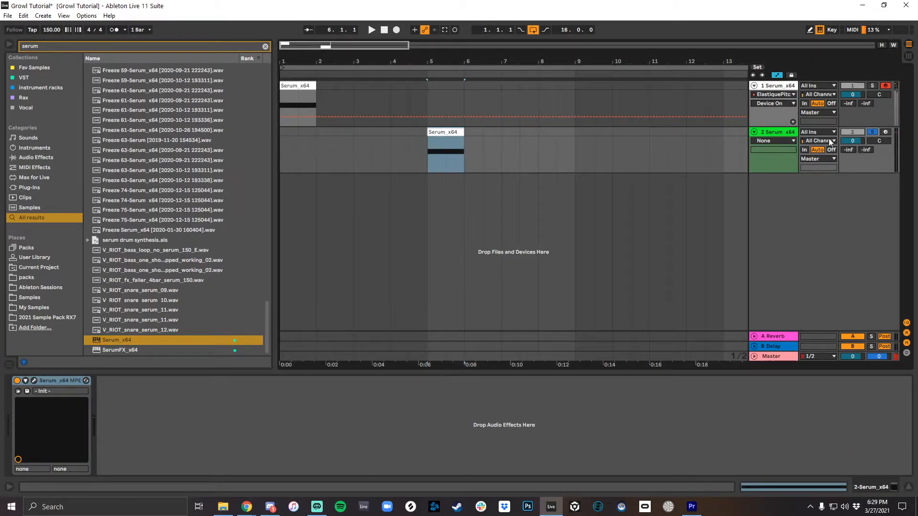
click(885, 132)
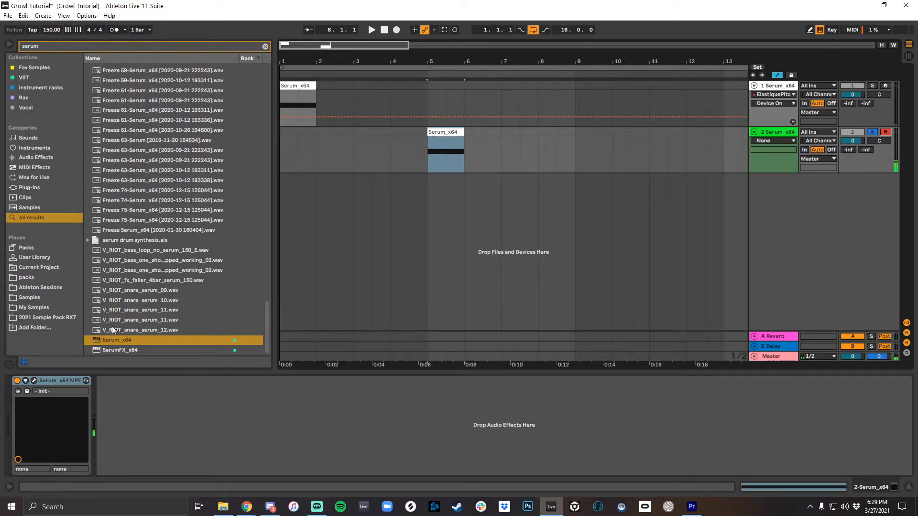
click(33, 381)
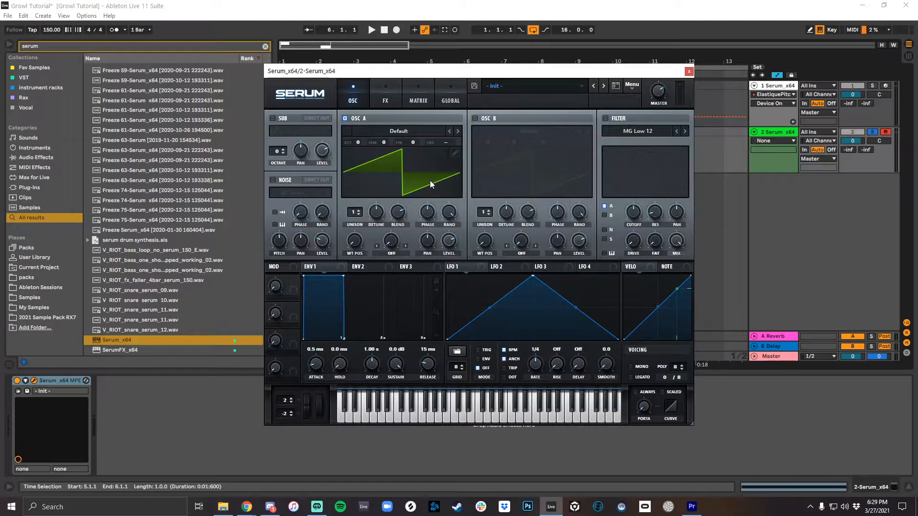
drag(498, 74, 497, 64)
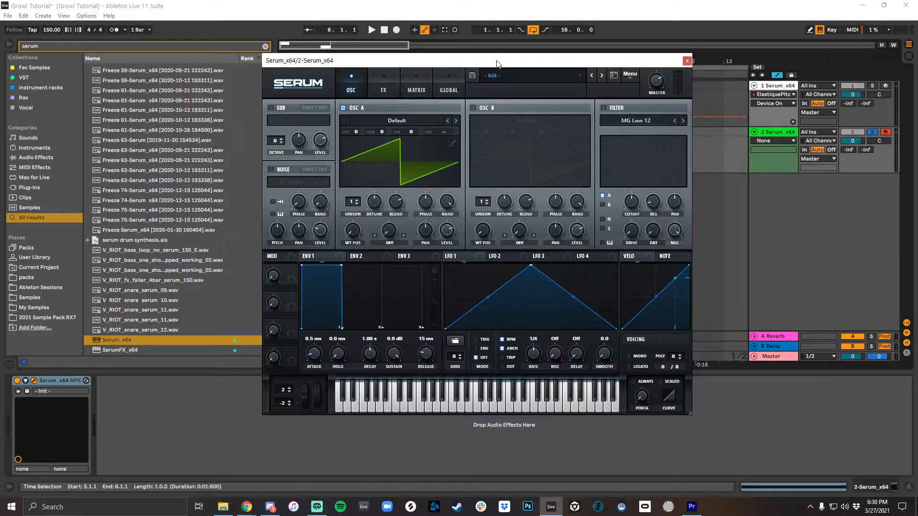
- Load the Protohype Bass Start.adg rack from the Rax collection onto the second Serum track
click(265, 47)
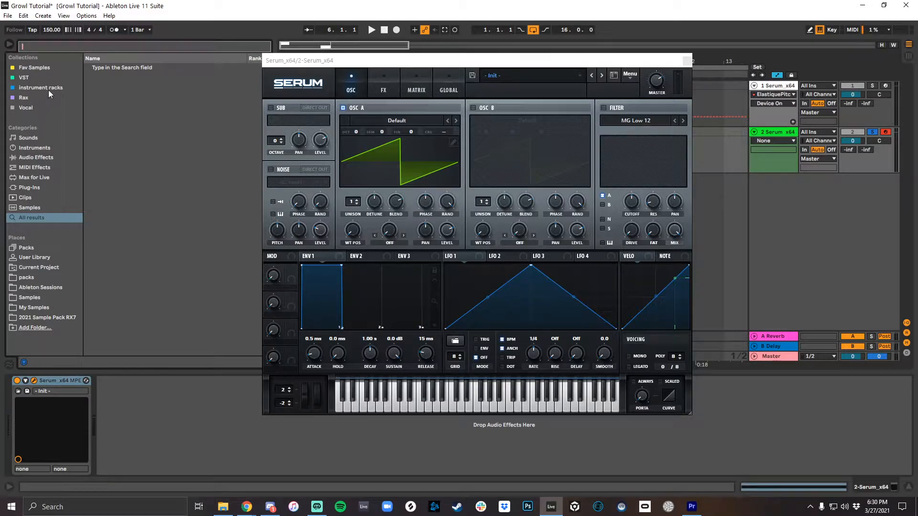
click(33, 99)
double_click(154, 208)
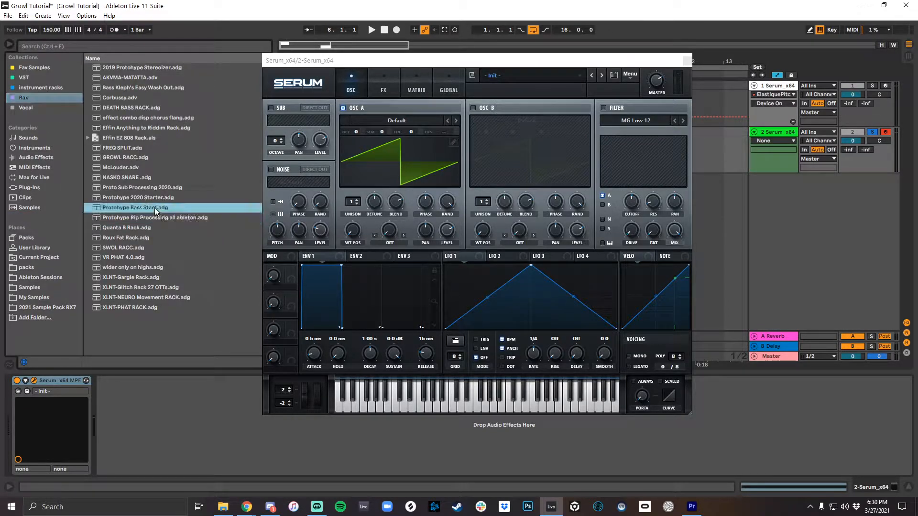
- Expand the Glue Compressor and OTT devices inside the bass rack to inspect their settings
drag(424, 62, 479, 46)
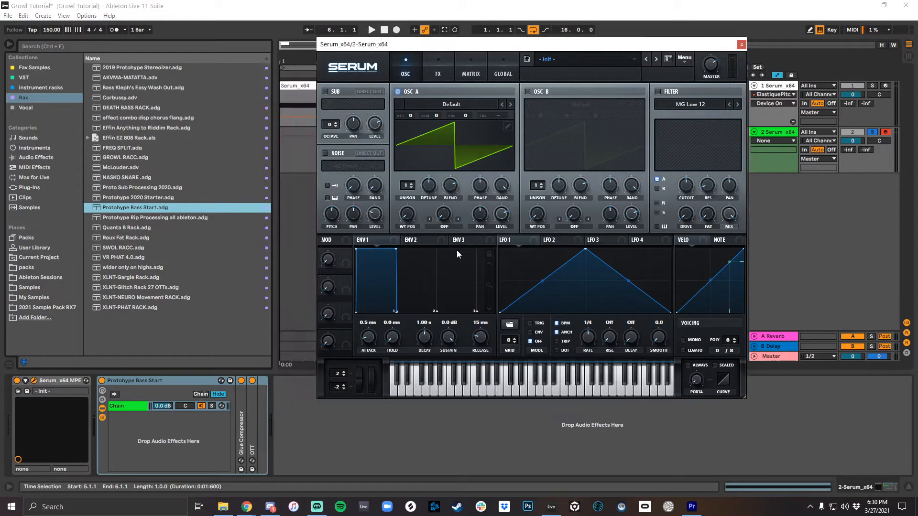
double_click(242, 446)
drag(490, 44, 566, 22)
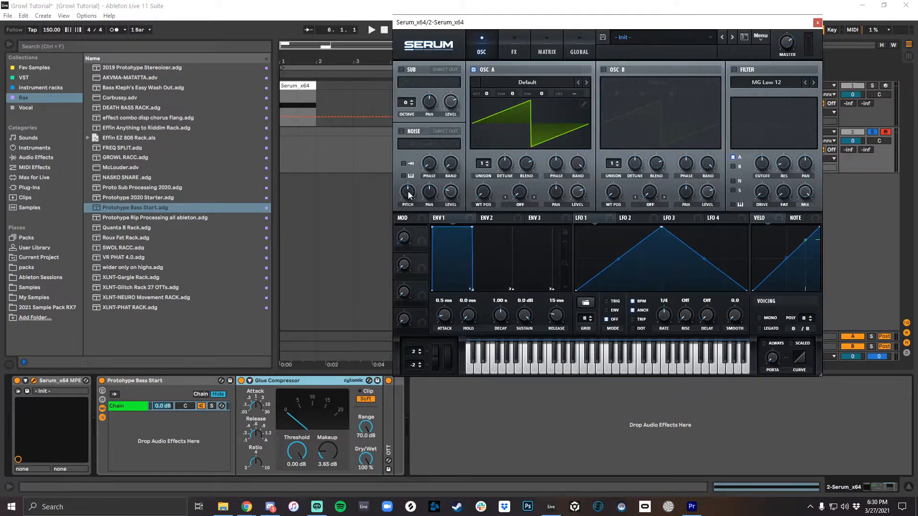
double_click(389, 425)
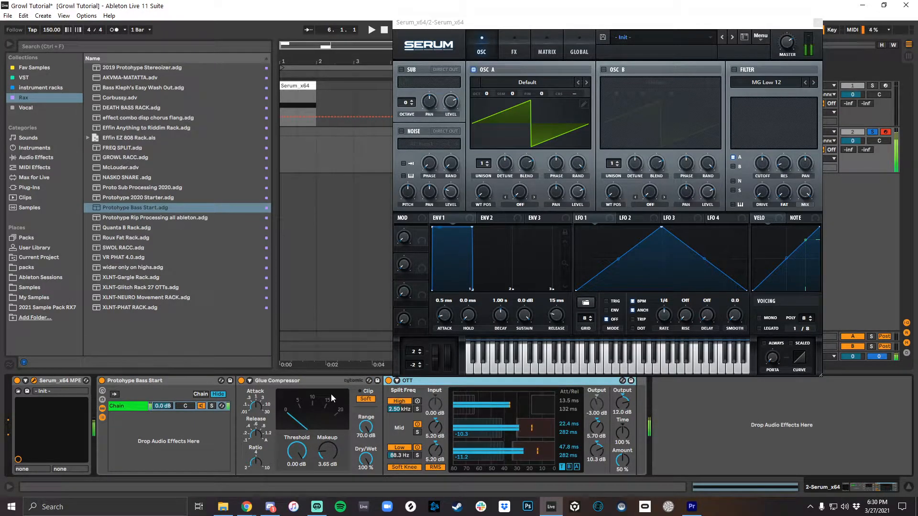
- Bypass and re-enable the Protohype Bass Start rack to compare the sound, and collapse the rack
click(102, 380)
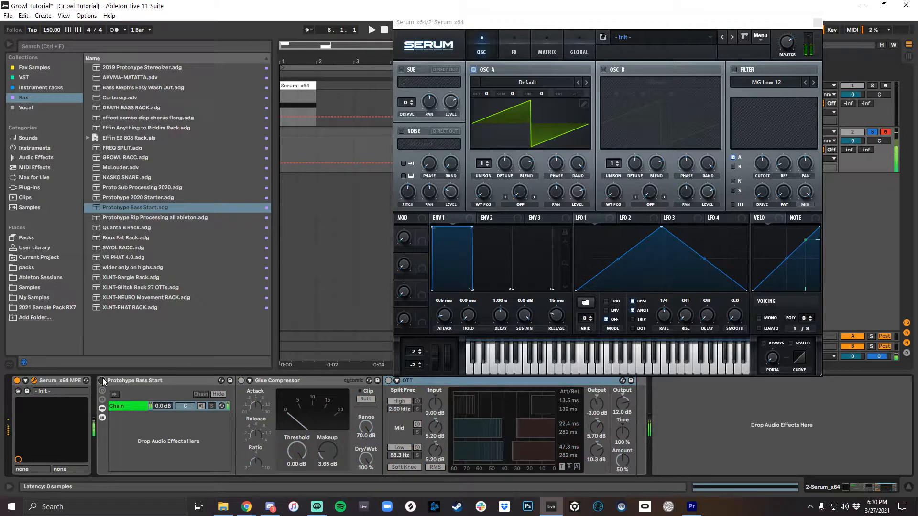
click(102, 380)
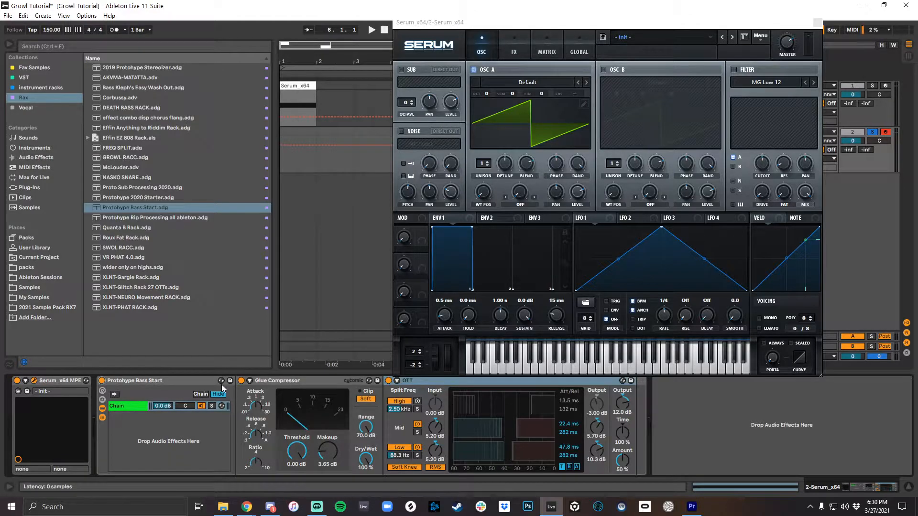
drag(579, 25, 547, 38)
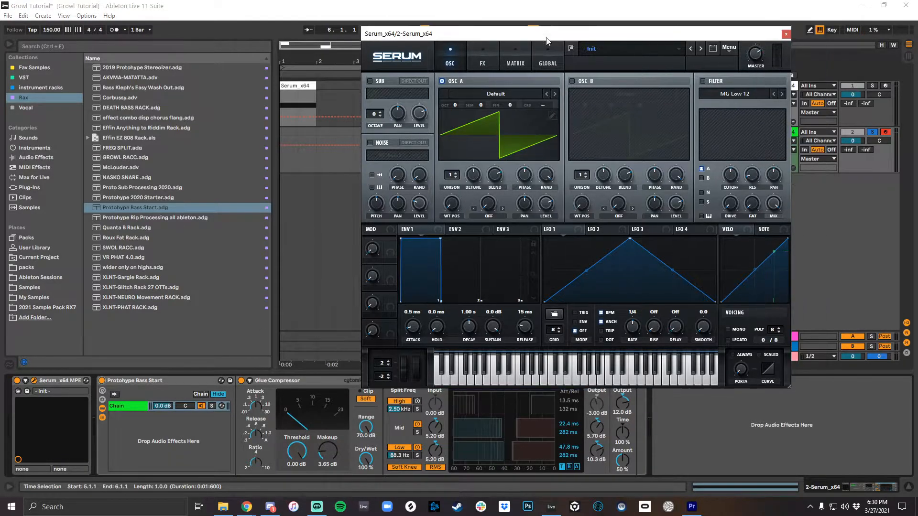
double_click(148, 380)
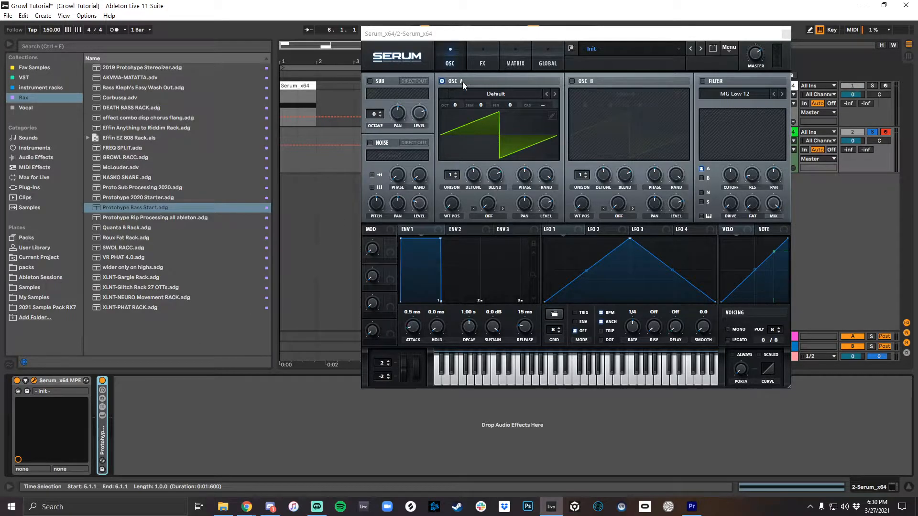
drag(563, 36, 484, 47)
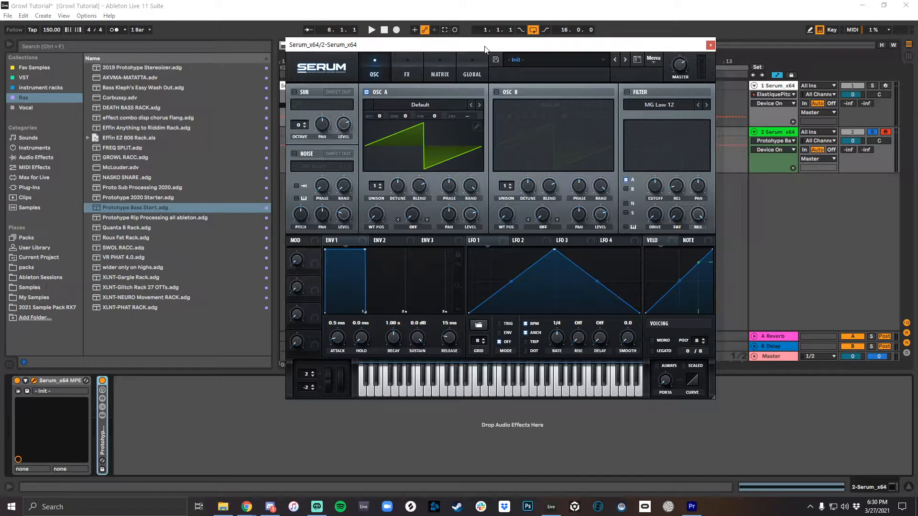
- Assign LFO 1 to oscillator A's level and shape its curve with a rounded early peak, a middle dip and a second peak
drag(550, 255, 470, 215)
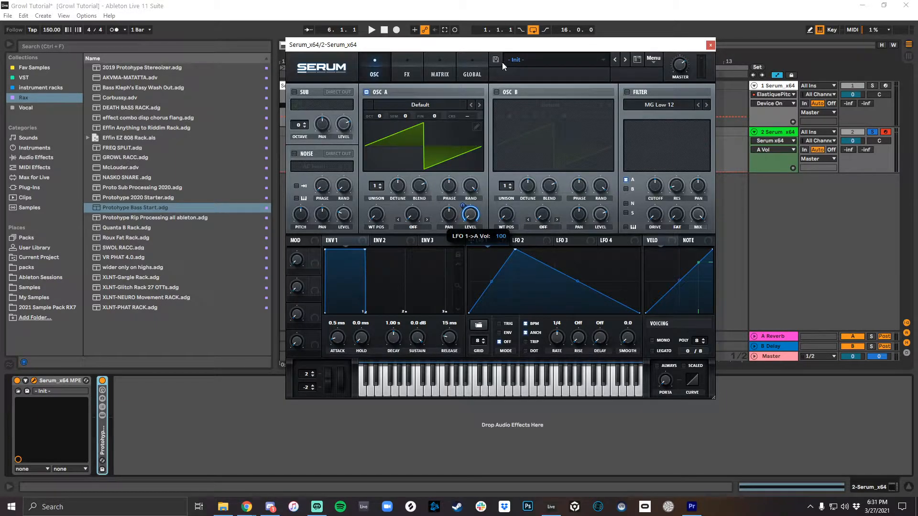
double_click(554, 288)
double_click(606, 256)
drag(484, 276, 484, 265)
- Set LFO 1 to a one-bar rate in ENV mode, and reshape its curve with a deeper dip and a level, full-height ending
drag(556, 339, 552, 351)
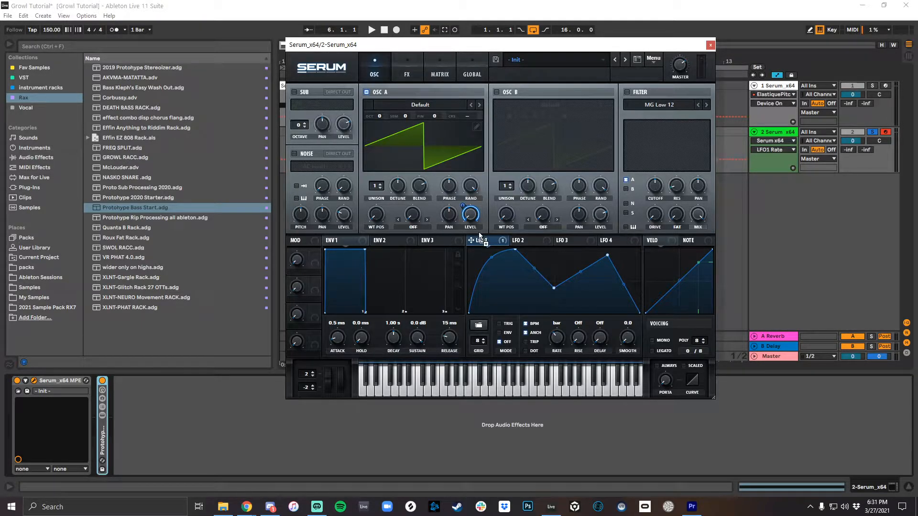
click(505, 334)
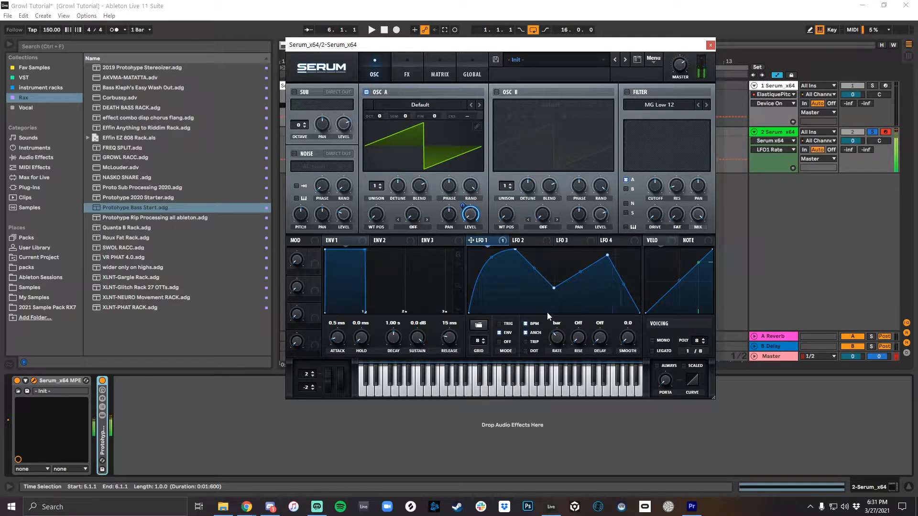
drag(553, 287, 552, 302)
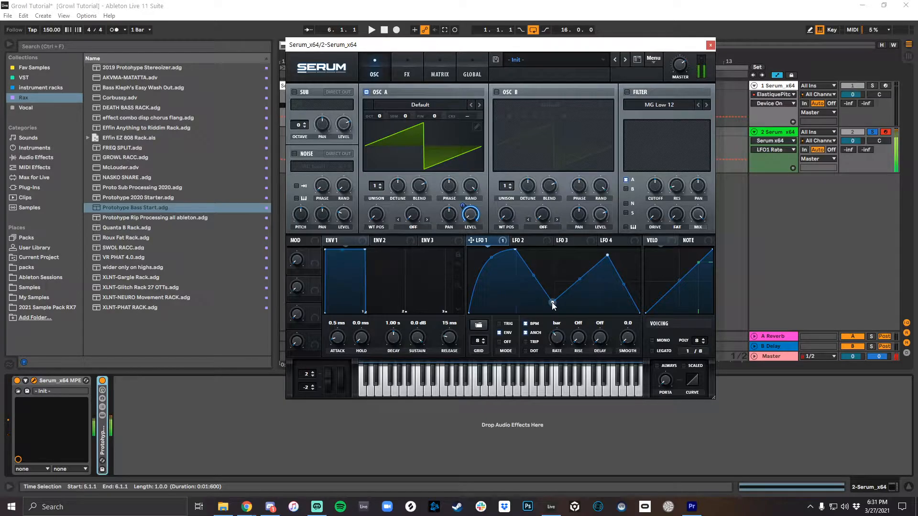
drag(608, 257, 619, 250)
drag(640, 313, 612, 231)
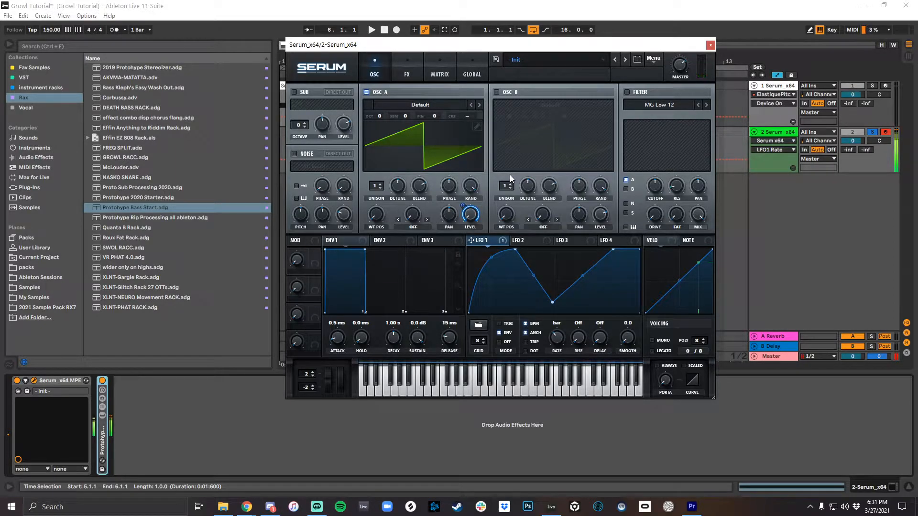
- Enable Serum's compressor effect in multiband mode and raise its release and gain
click(412, 75)
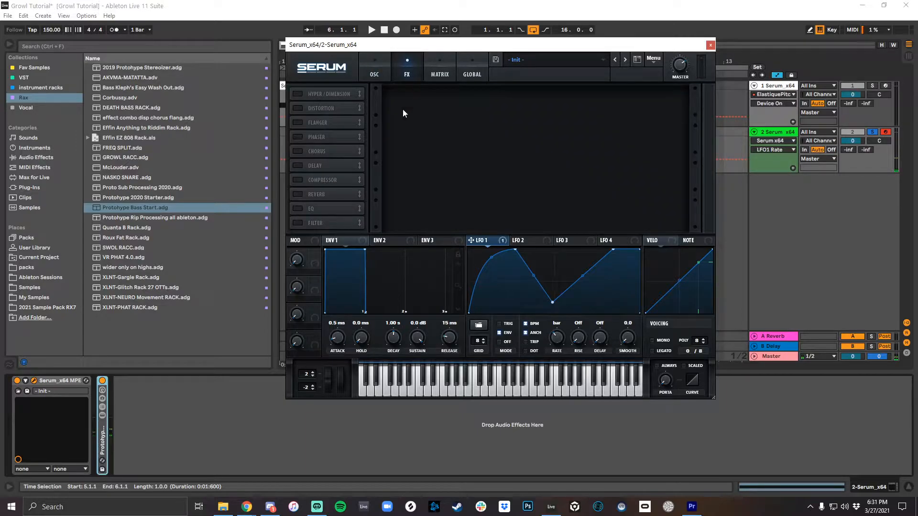
click(297, 181)
click(595, 114)
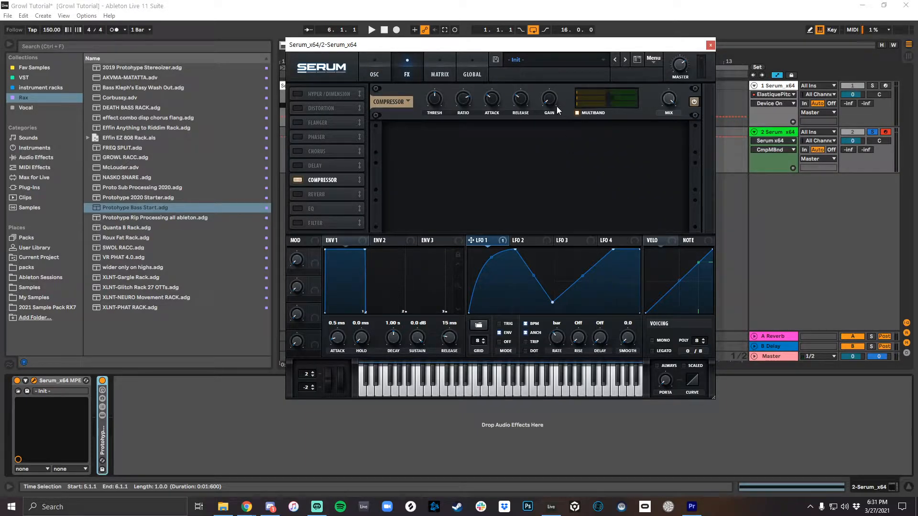
drag(523, 102, 607, 80)
- Enable distortion with its drive at 83%, and Hyper/Dimension with the dimension mix at 52% and an adjusted hyper mix
click(296, 109)
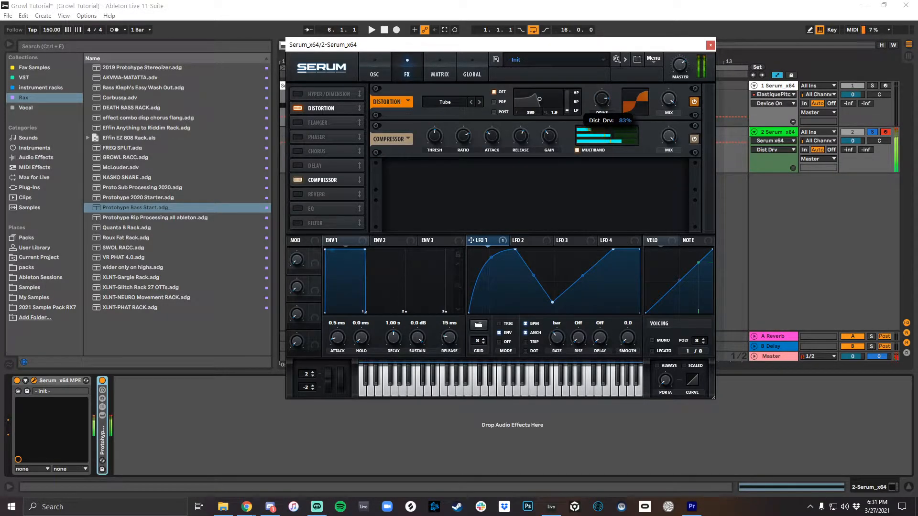
click(299, 94)
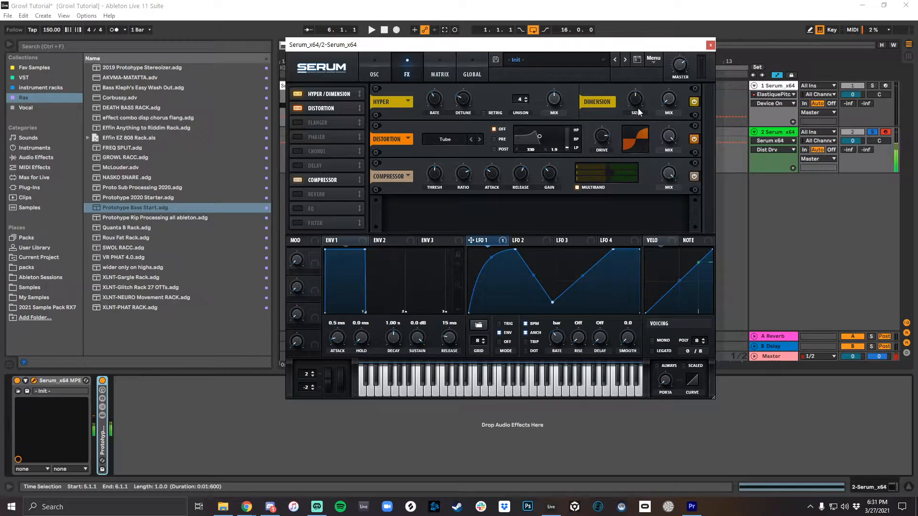
drag(668, 98, 691, 67)
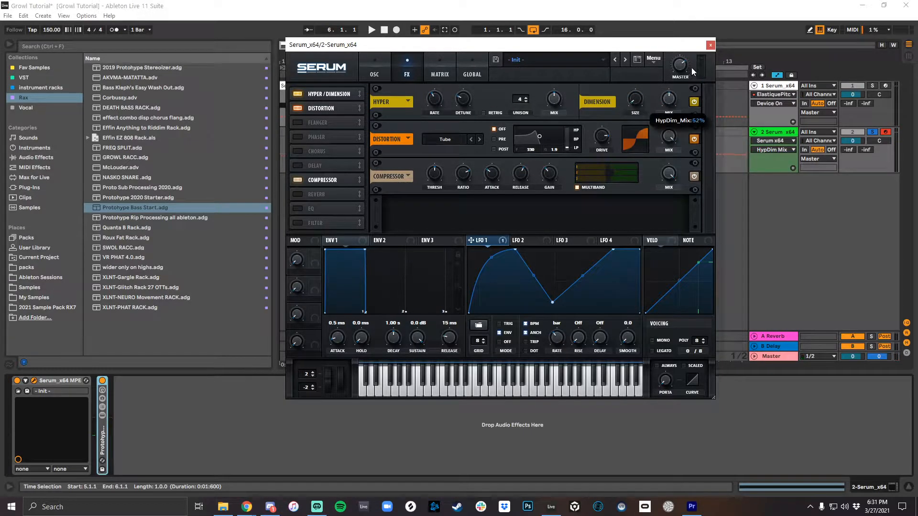
click(555, 98)
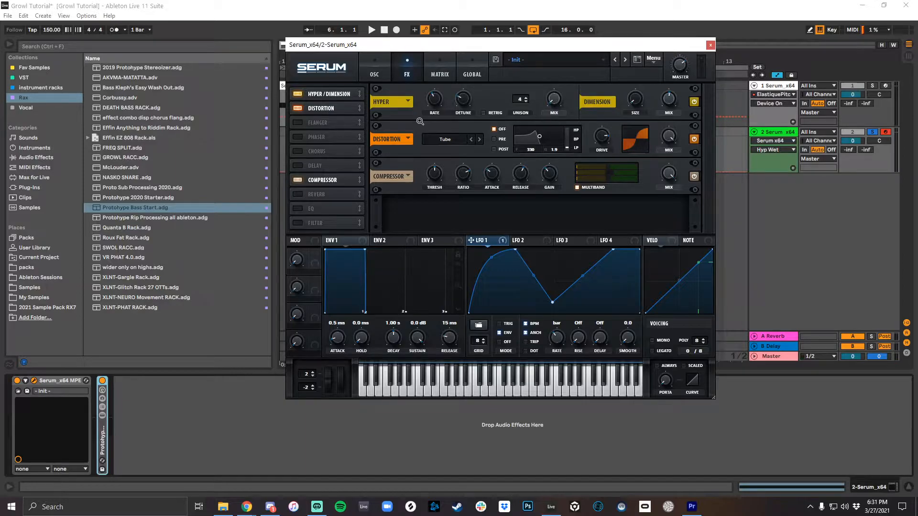
- Load the Monster 8 [SL] wavetable from the Spectral category into oscillator A
click(371, 75)
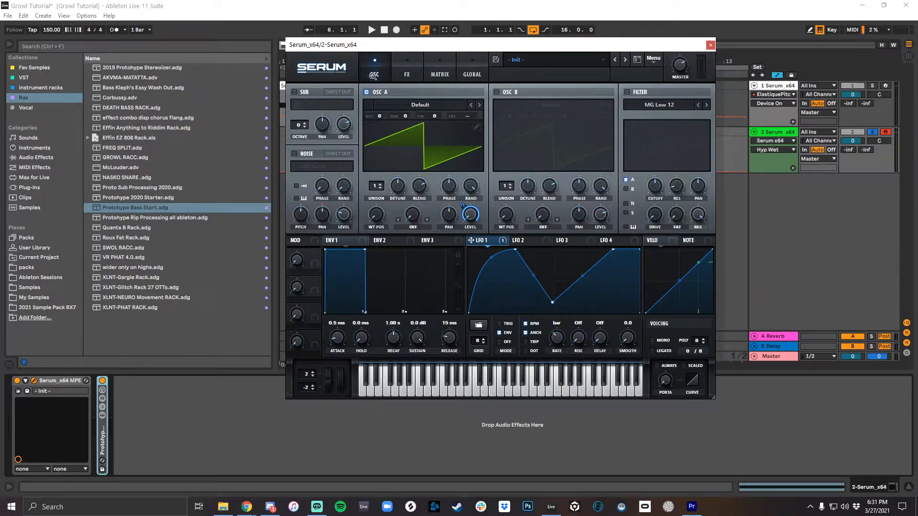
click(416, 108)
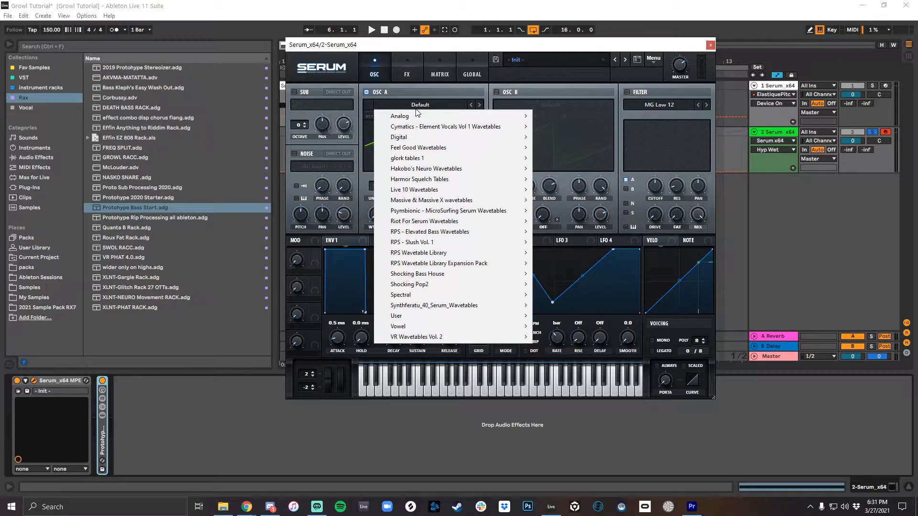
mouse_move(470, 295)
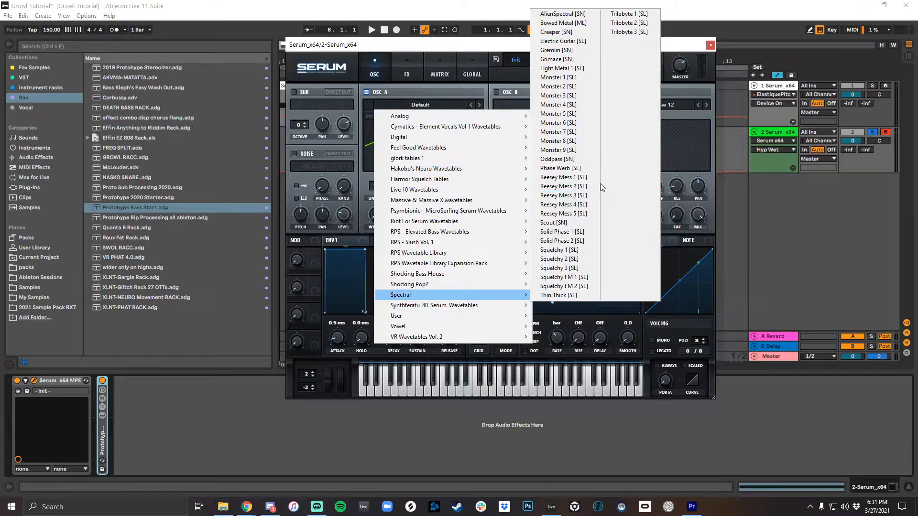
click(585, 141)
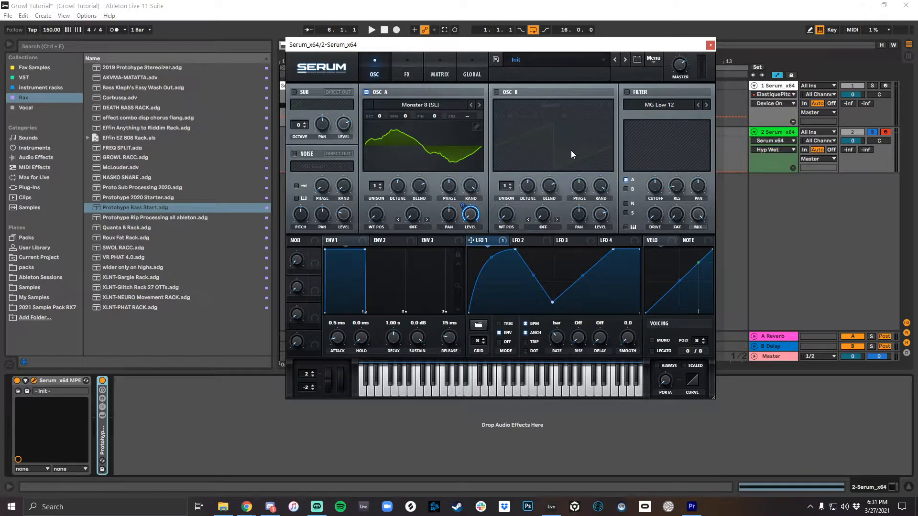
drag(551, 48, 536, 53)
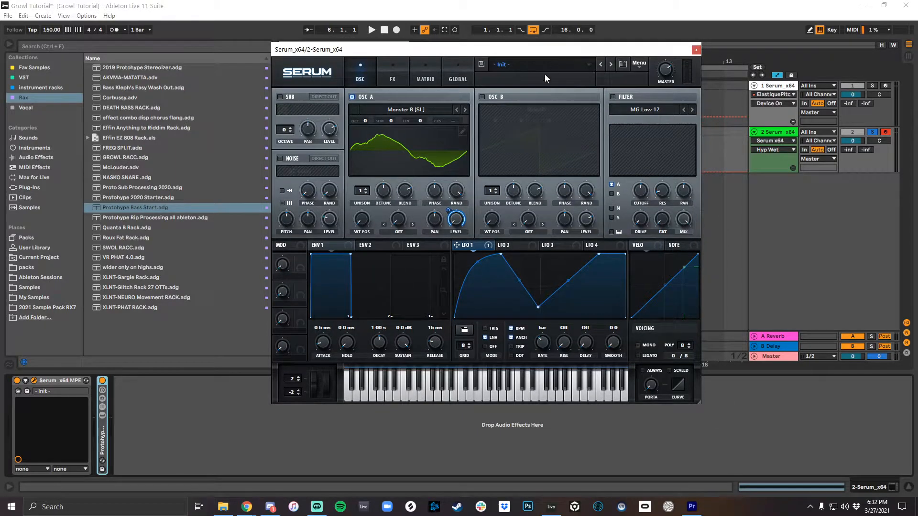
- Assign LFO 1 to oscillator A's wavetable position, adjust that position, and switch the wavetable to Monster 7 [SL]
mouse_move(369, 222)
mouse_down()
mouse_move(377, 148)
mouse_move(379, 217)
mouse_up()
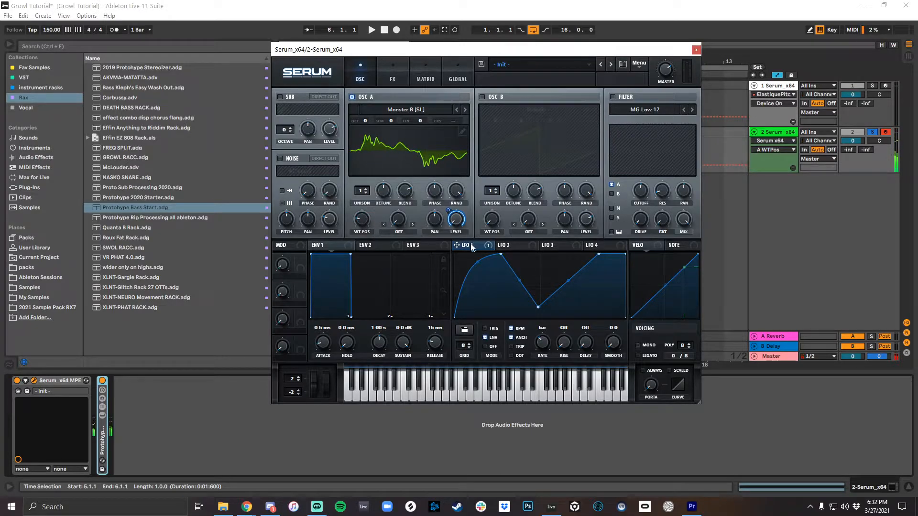
drag(471, 243, 352, 221)
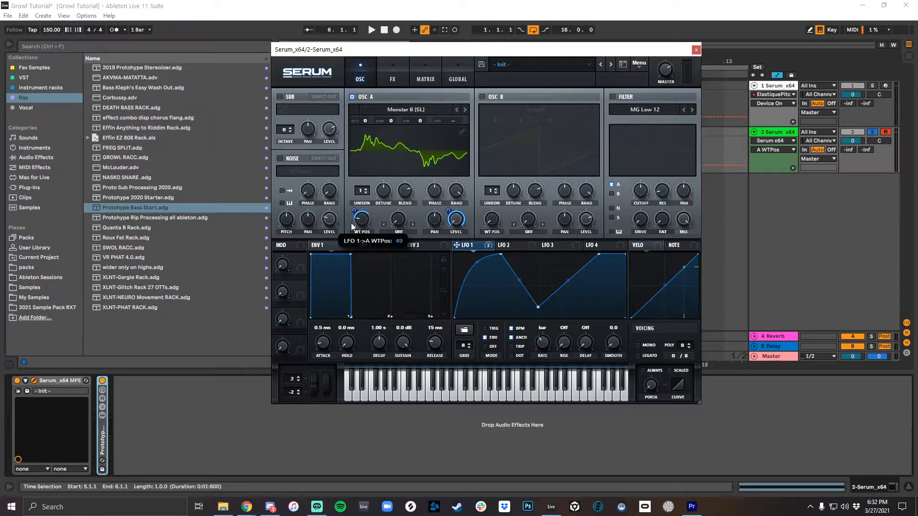
key(a)
drag(365, 221, 383, 198)
click(456, 109)
drag(356, 232, 349, 255)
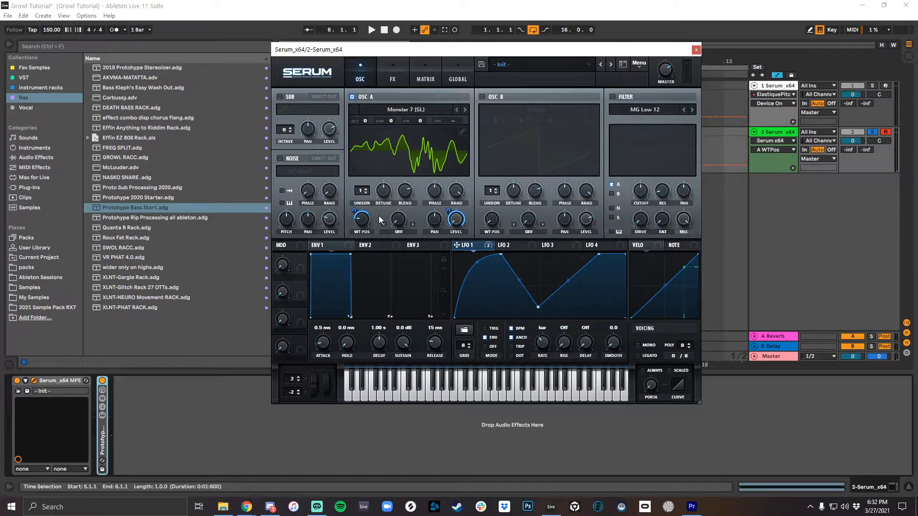
- Set oscillator A's warp mode to Bend +/- and assign LFO 1 to the warp amount
click(404, 231)
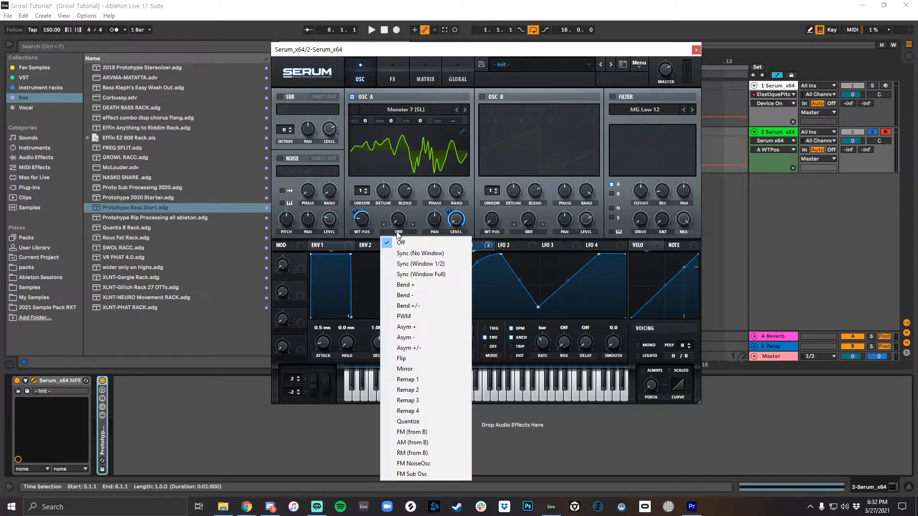
click(420, 306)
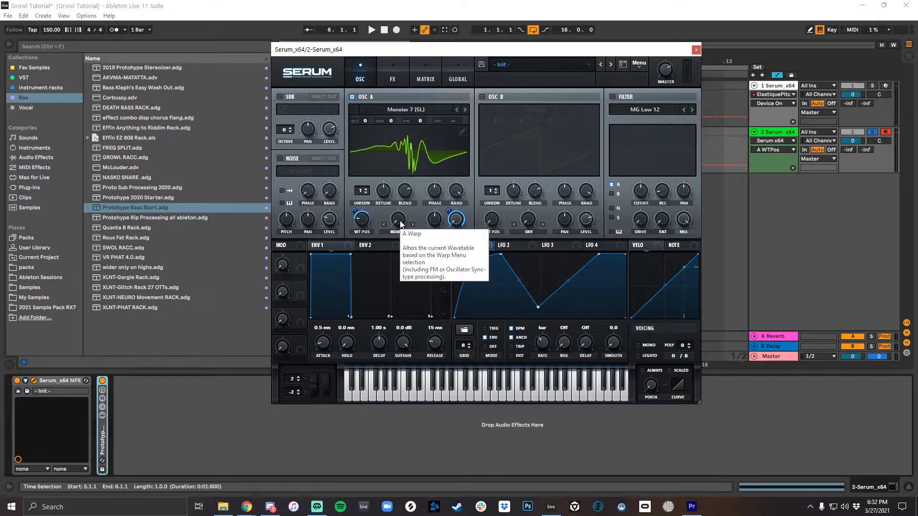
drag(399, 221, 388, 241)
drag(460, 245, 397, 219)
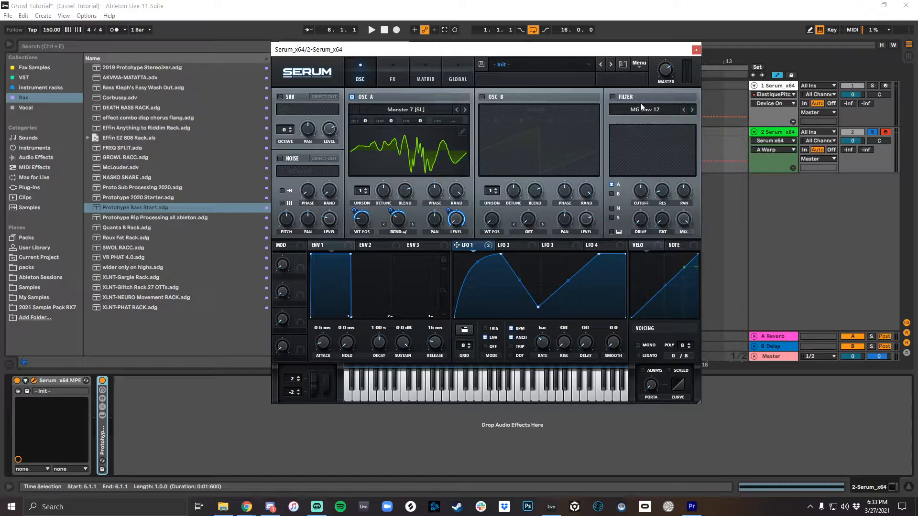
- Enable the filter with the HN 12 multi type and assign LFO 1 to its cutoff
click(624, 96)
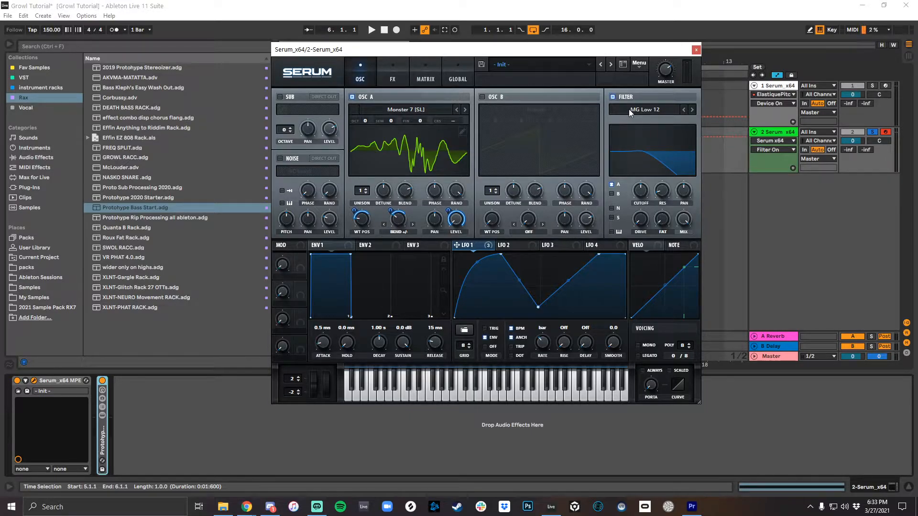
click(629, 109)
mouse_move(634, 131)
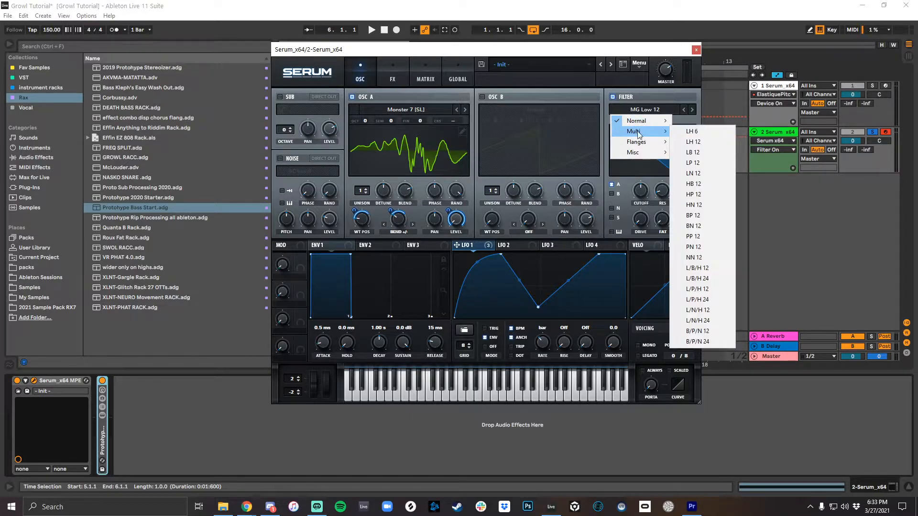
click(716, 211)
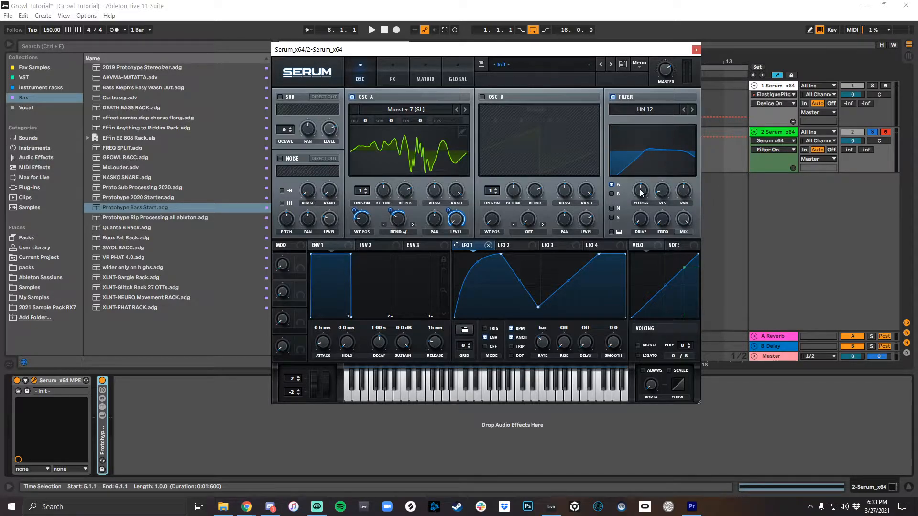
drag(471, 248, 641, 203)
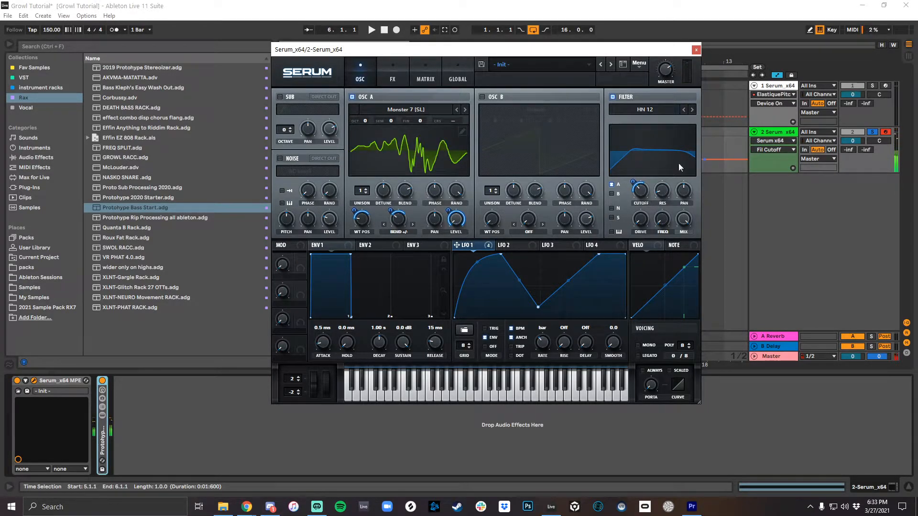
- Raise the filter's resonance, adjust its second frequency, and assign LFO 1 to that frequency
click(663, 195)
drag(664, 194, 681, 178)
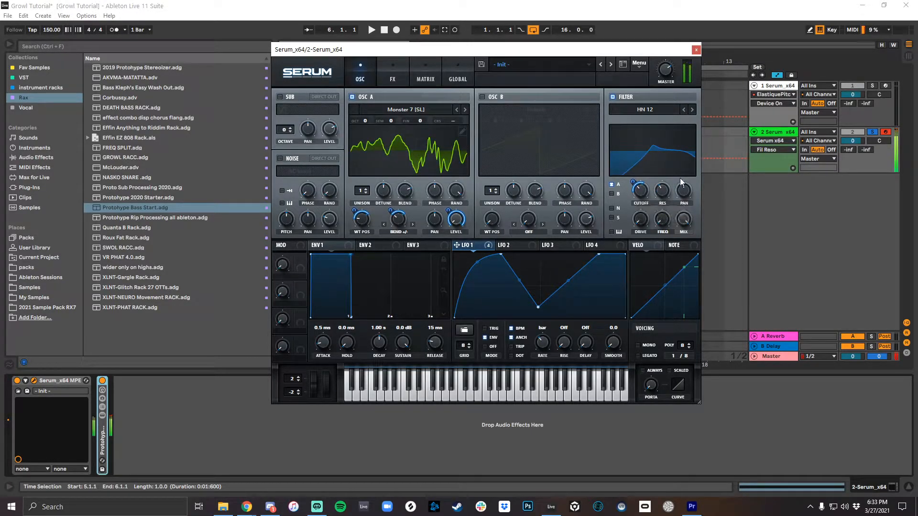
drag(664, 220, 664, 216)
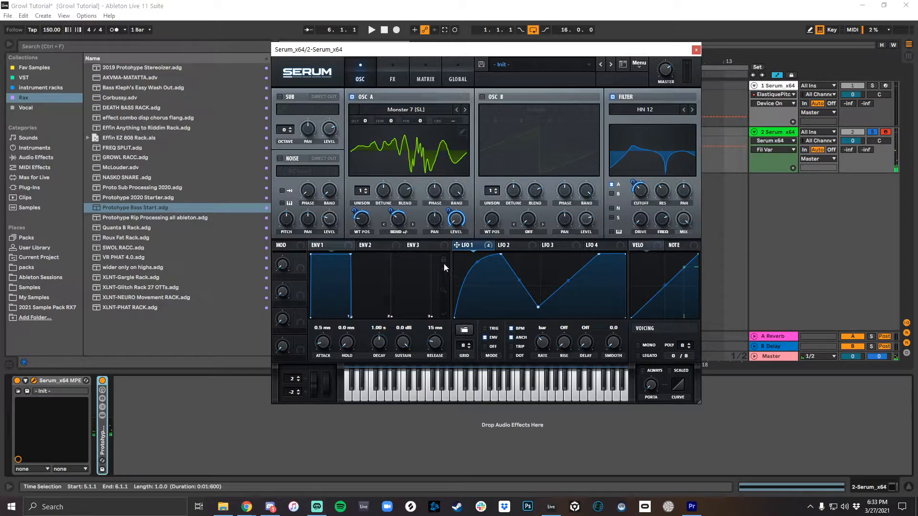
drag(474, 248, 663, 218)
key(a)
- Enable the noise oscillator with AC hum1 and assign LFO 1 to its level
click(282, 159)
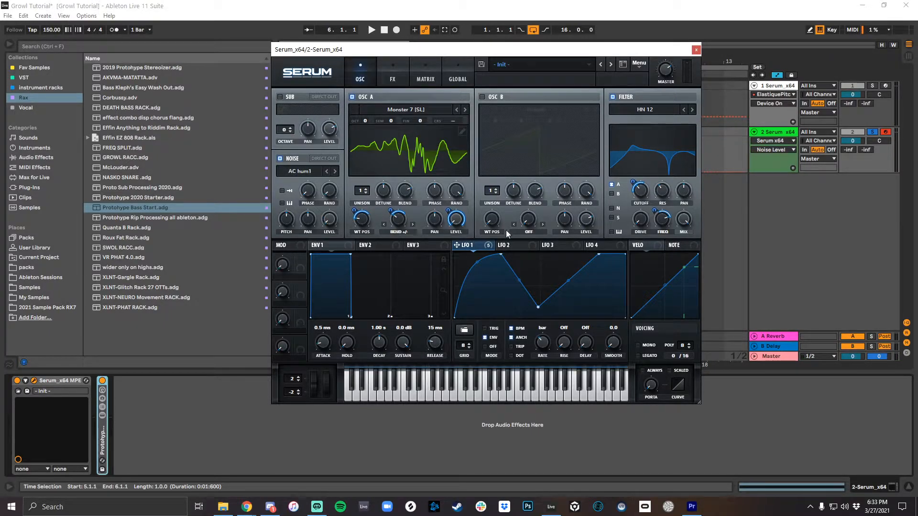
drag(457, 245, 314, 252)
right_click(329, 222)
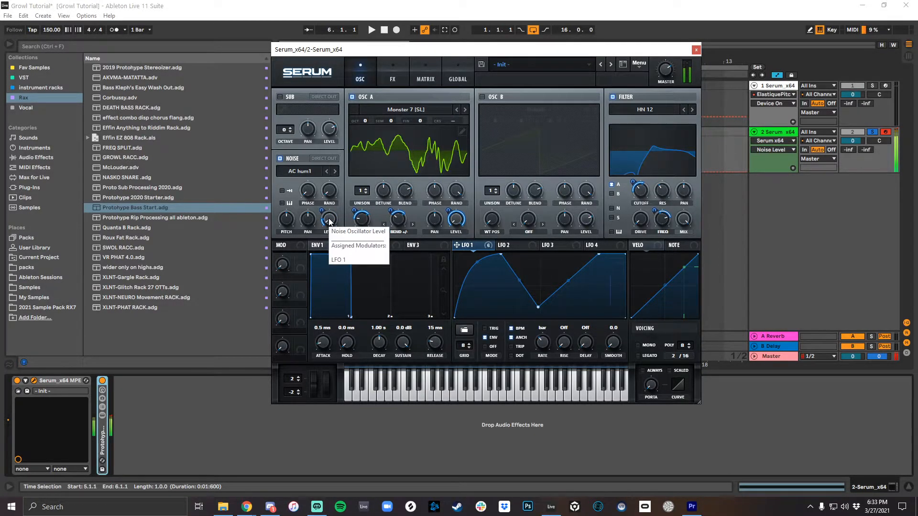
- Enable Serum's phaser effect and adjust its depth and stereo phase
click(390, 79)
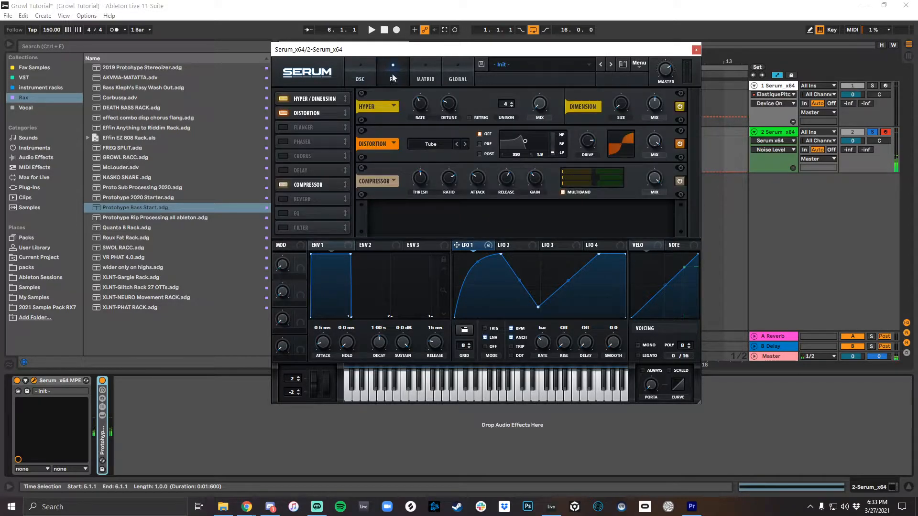
click(360, 80)
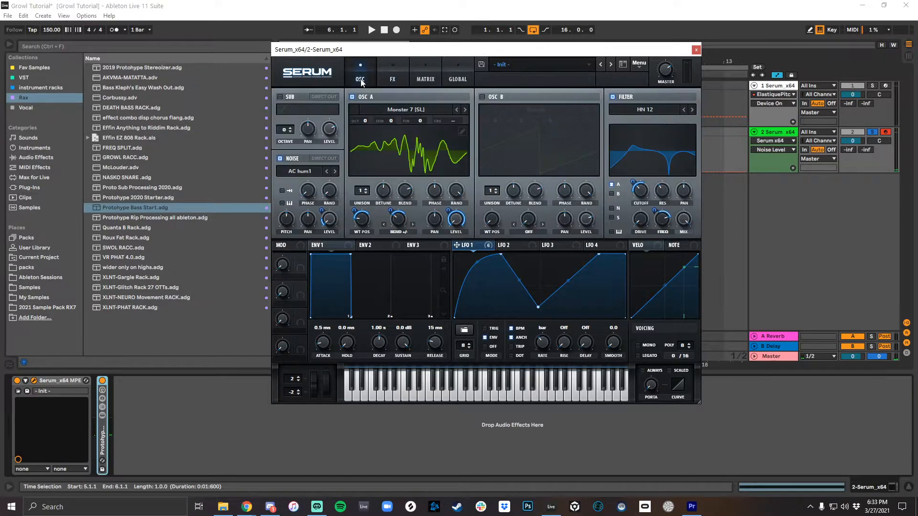
click(398, 80)
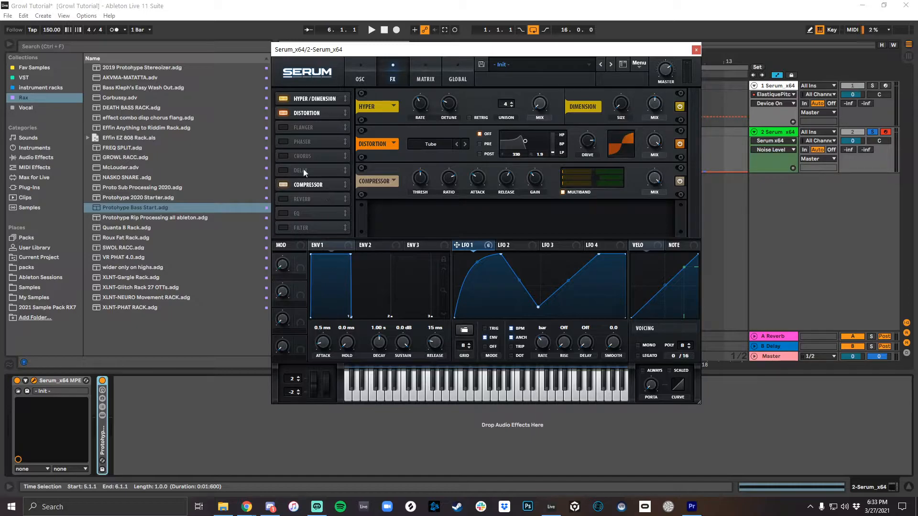
click(283, 142)
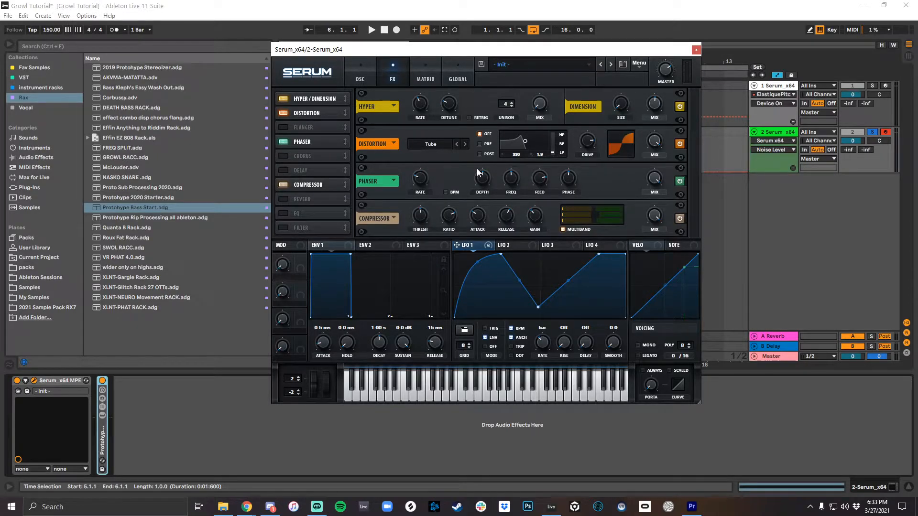
drag(482, 175, 538, 220)
click(568, 178)
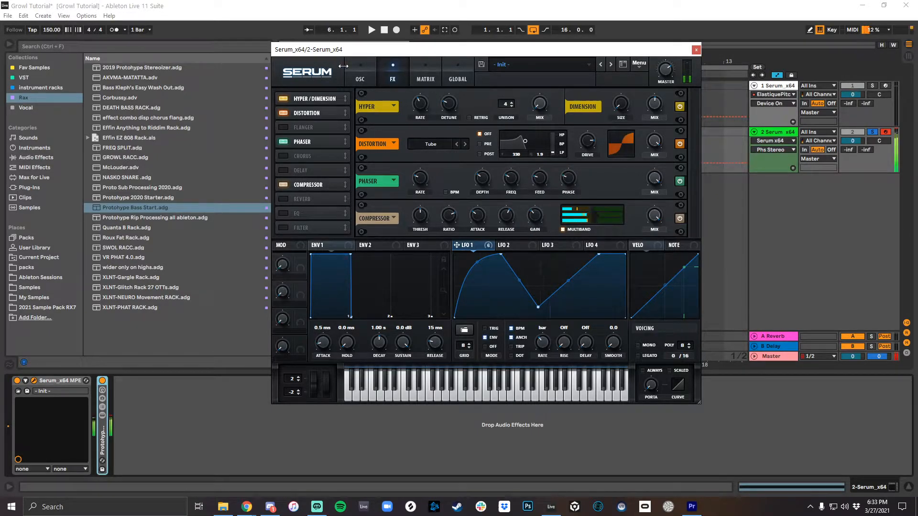
- Route the noise oscillator through the filter and adjust LFO 1's modulation of the noise level
click(360, 74)
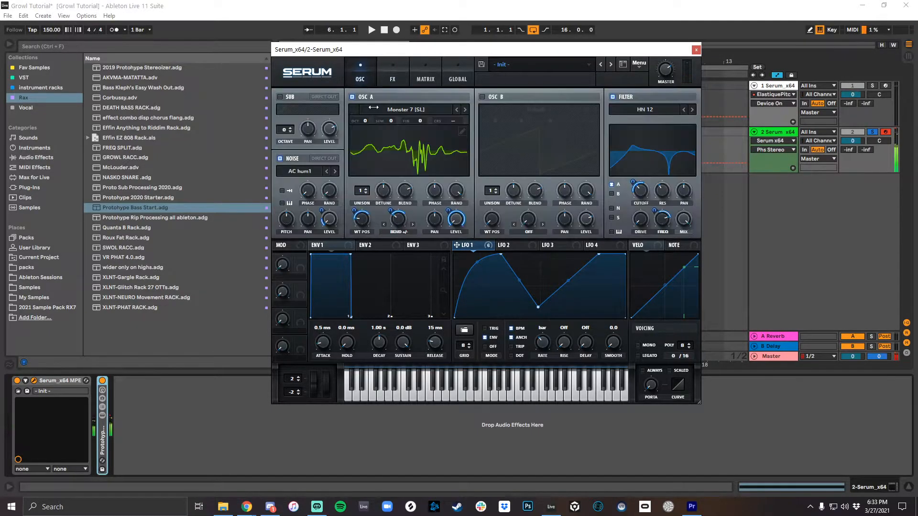
click(323, 210)
click(612, 208)
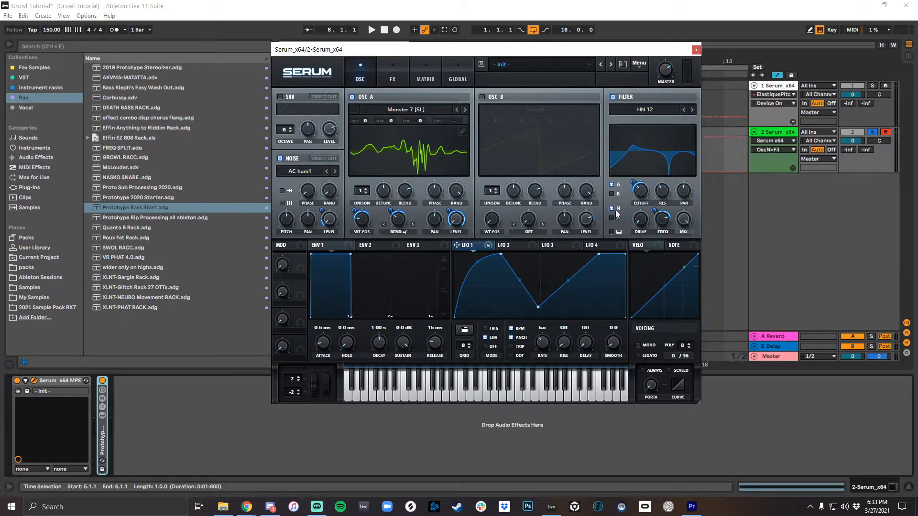
click(324, 214)
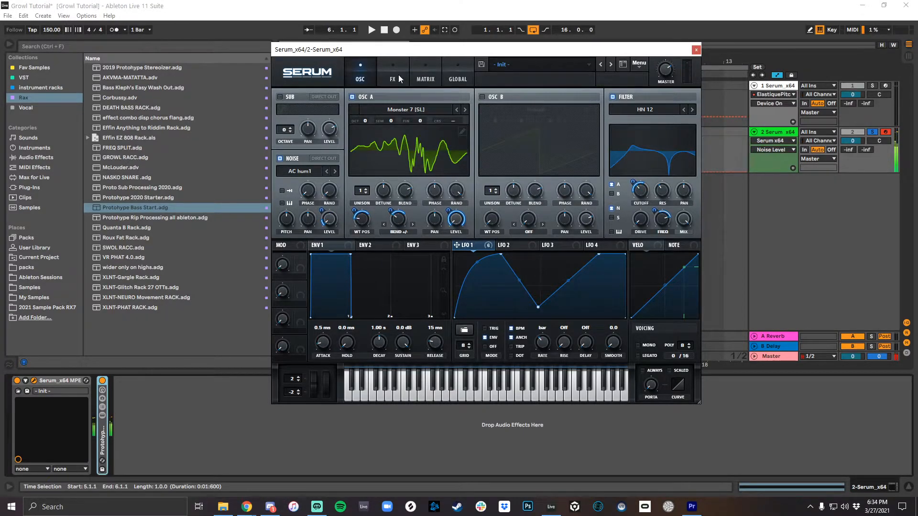
click(399, 75)
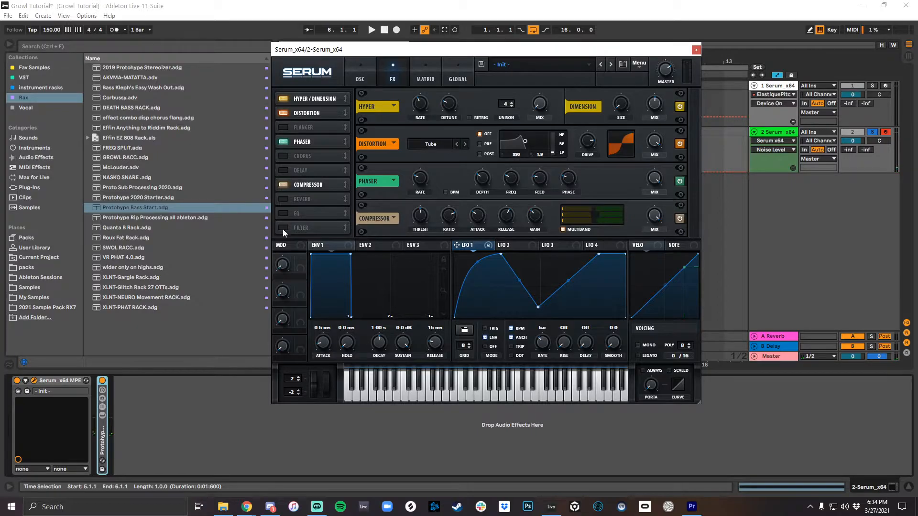
click(283, 198)
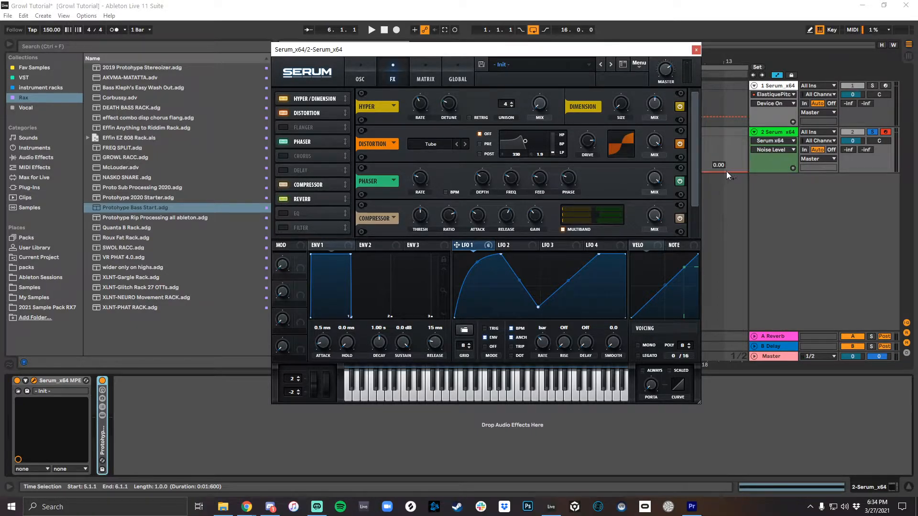
drag(698, 176, 697, 225)
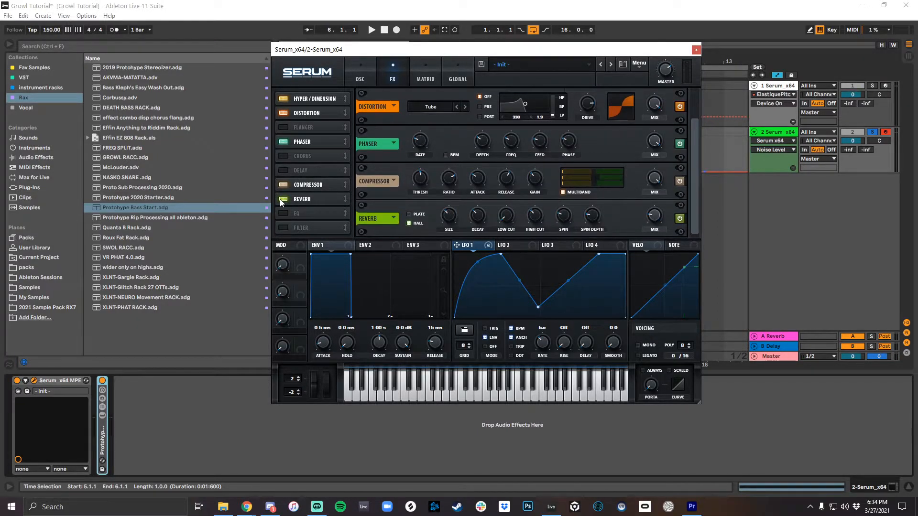
click(281, 199)
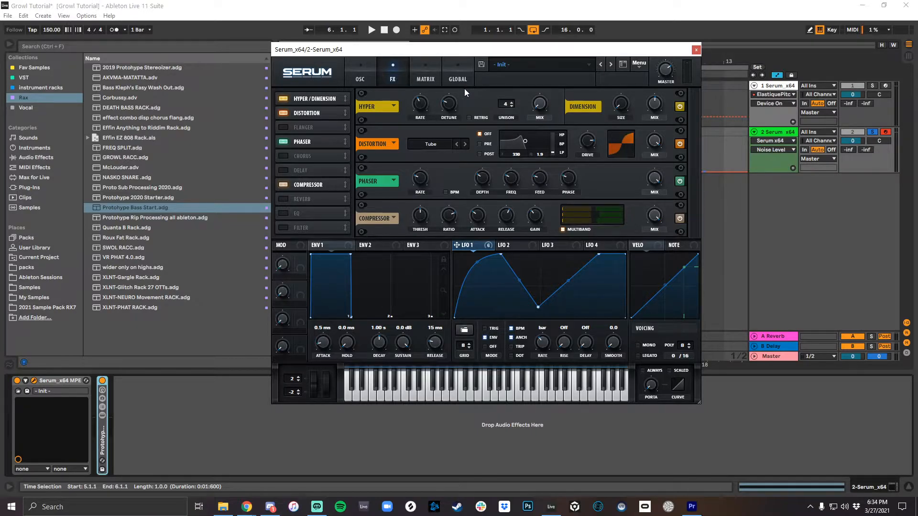
- Close Serum and copy track 1's effect rack containing Vocoder, Erosion and Multiband Dynamics onto the end of track 2's device chain
key(a)
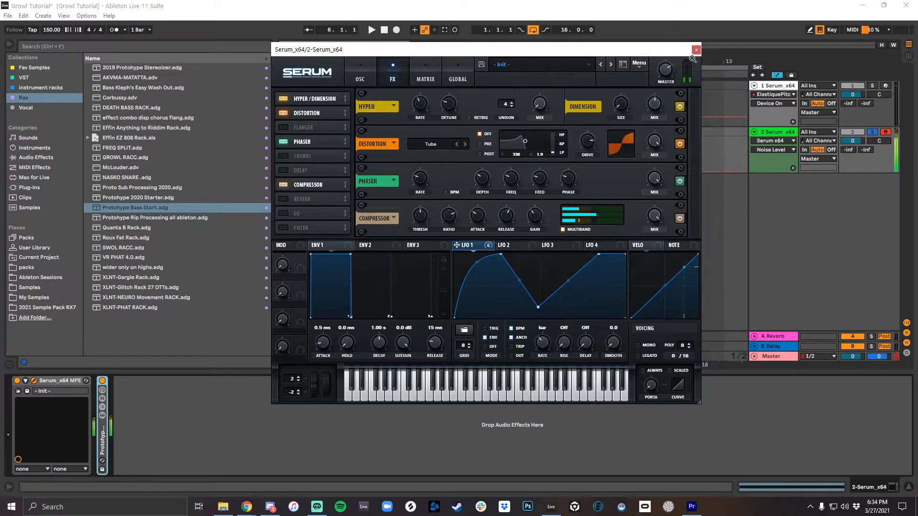
click(346, 83)
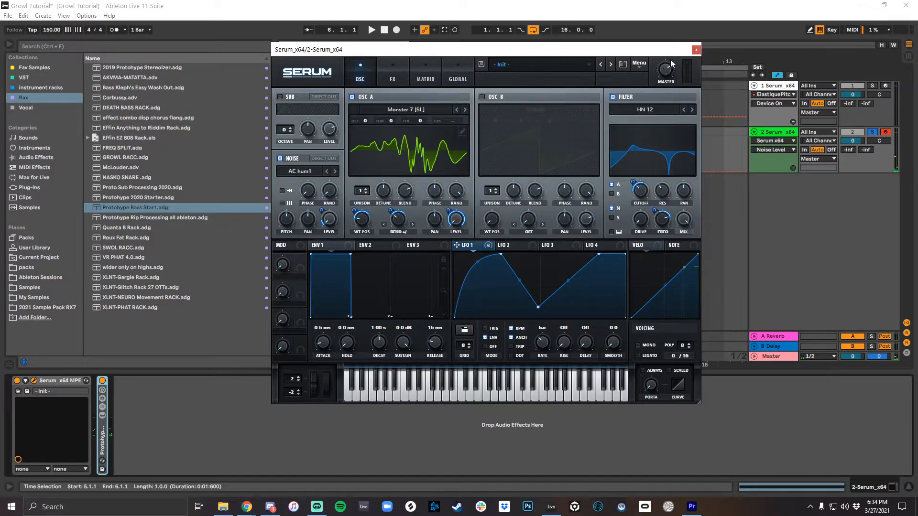
click(696, 50)
click(778, 86)
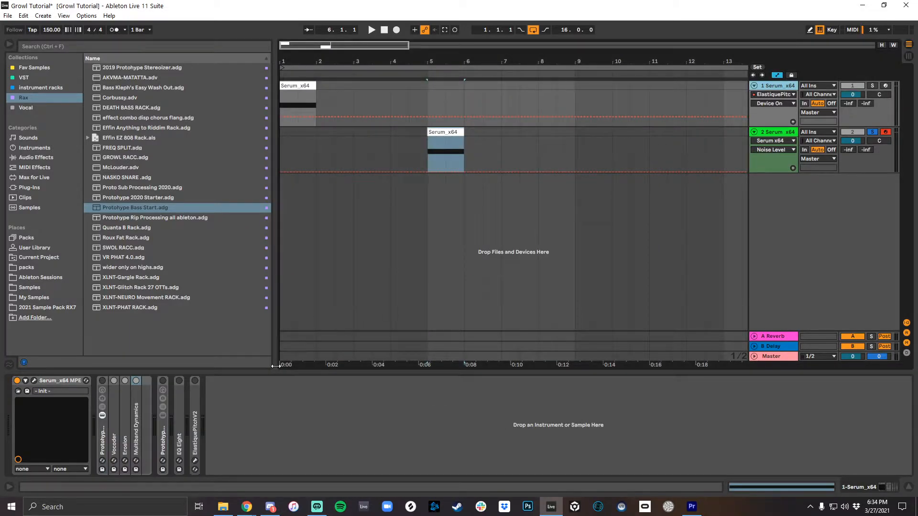
click(445, 158)
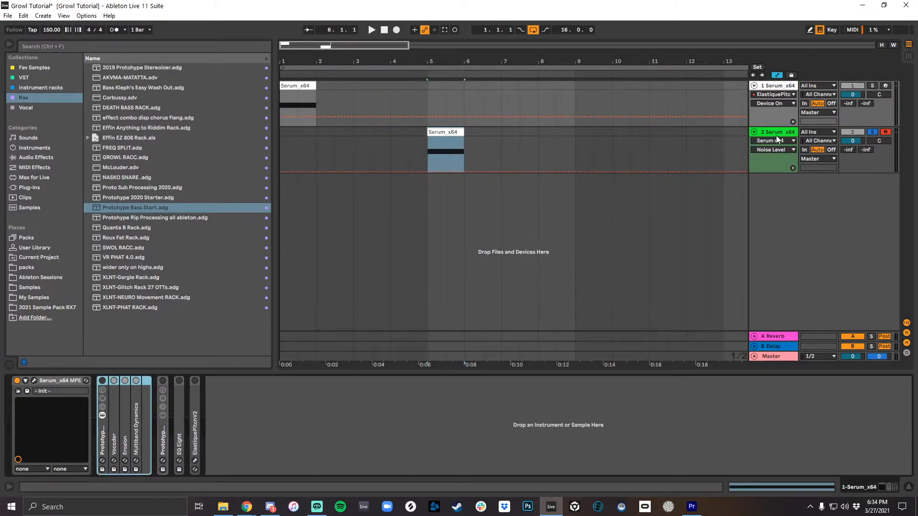
click(266, 449)
drag(151, 408, 151, 408)
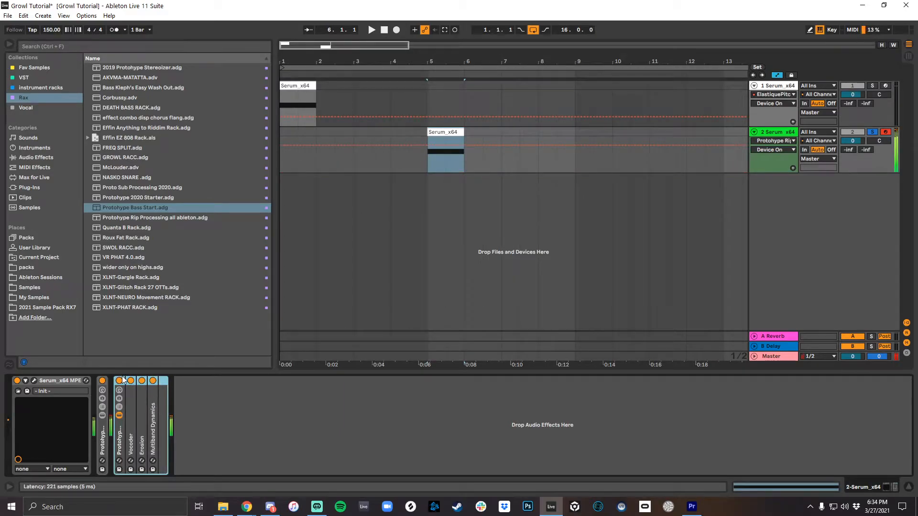
- Expand the copied rack's Multiband Dynamics, Erosion and Vocoder devices, and turn off Multiband Dynamics and Erosion
double_click(151, 420)
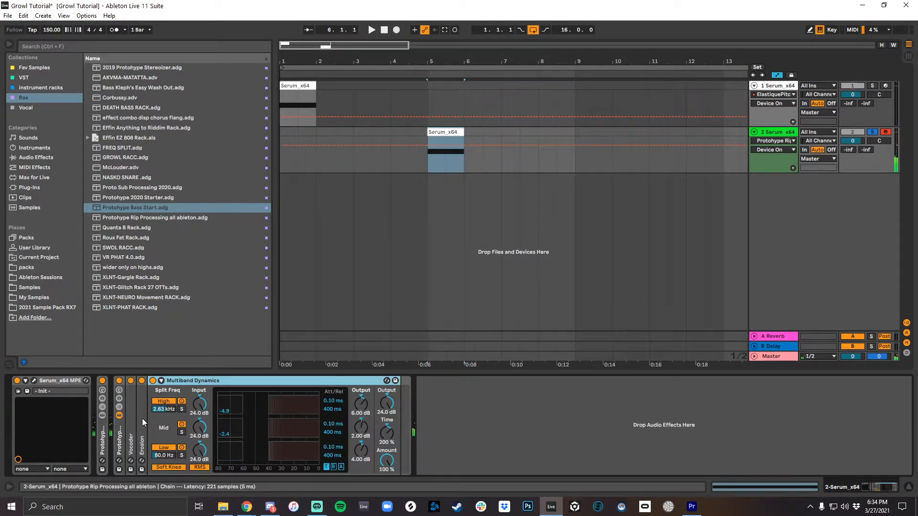
double_click(142, 418)
double_click(133, 418)
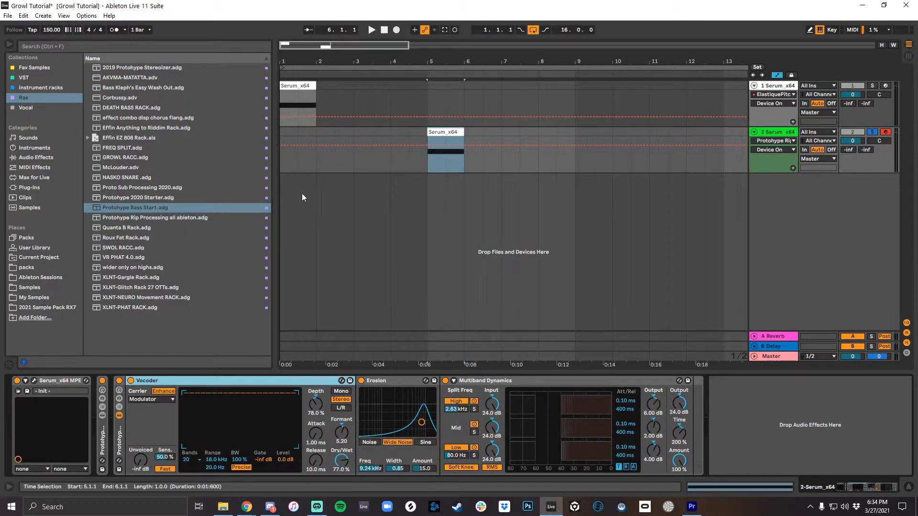
click(445, 381)
click(361, 381)
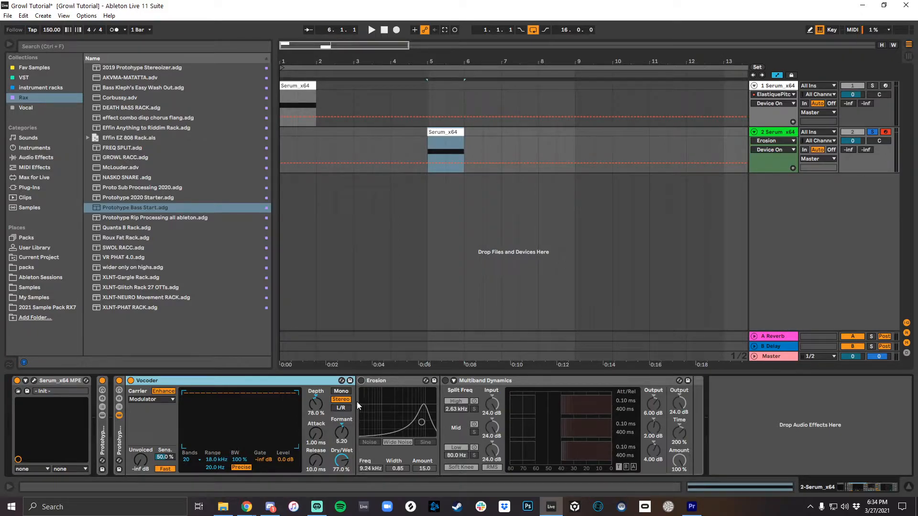
- Set the Vocoder's formant to -9.00 and its depth to 124%
drag(341, 434, 340, 475)
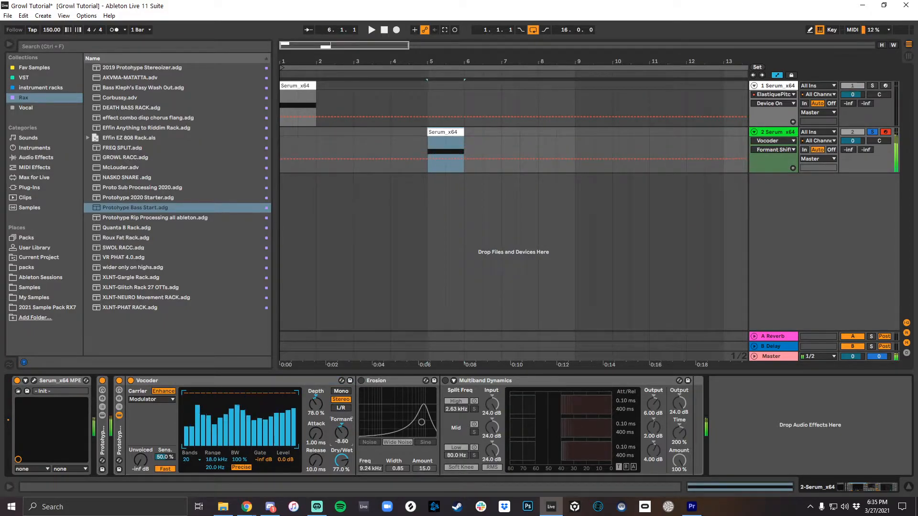
mouse_move(316, 406)
mouse_down()
mouse_move(315, 419)
mouse_move(316, 400)
mouse_up()
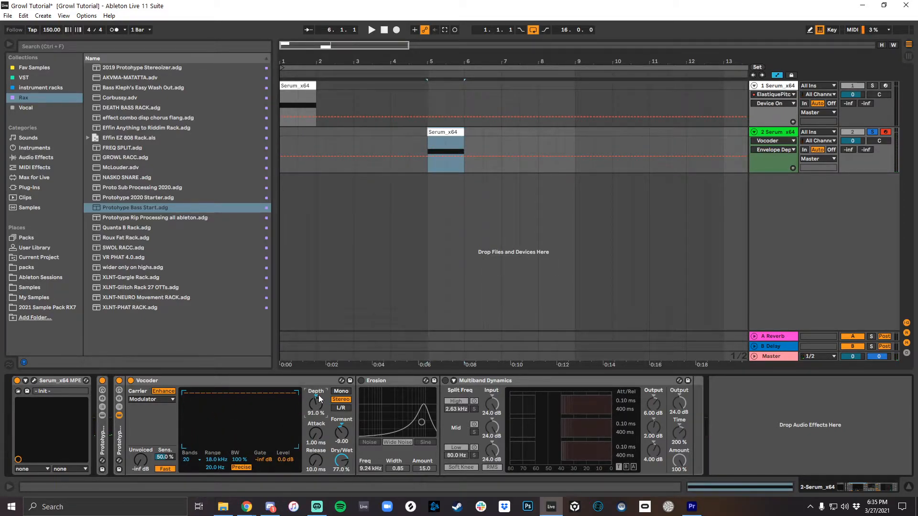
drag(322, 405, 322, 389)
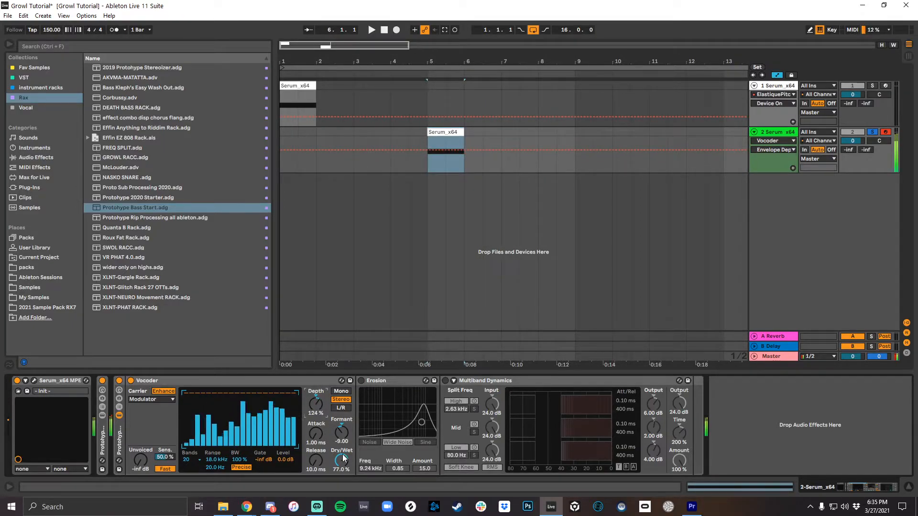
- Turn Erosion and Multiband Dynamics back on and play a note to hear the full chain
click(362, 380)
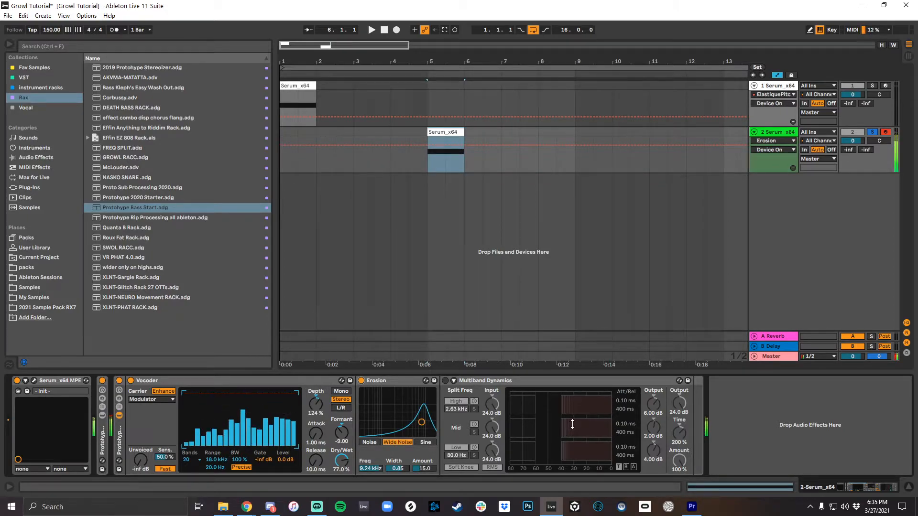
click(445, 380)
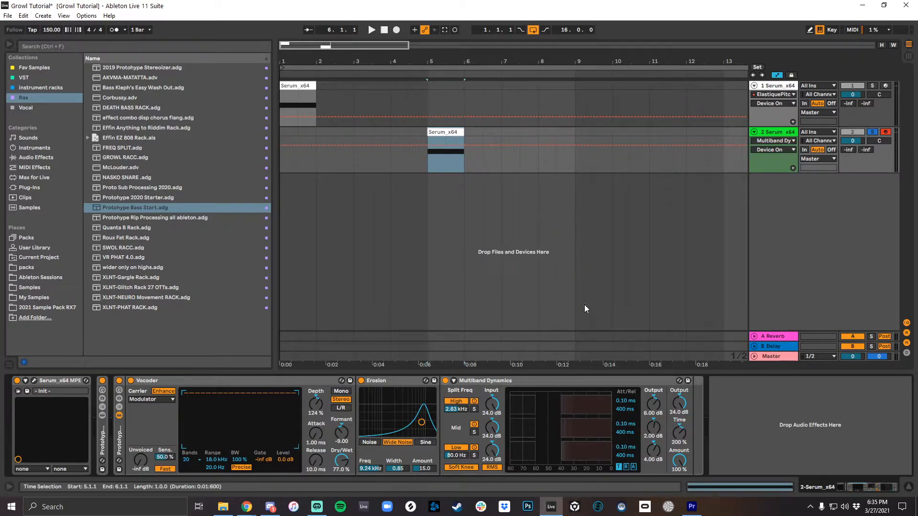
key(a)
- Find EQ Eight in the browser and add it to the end of track 2's device chain
click(774, 86)
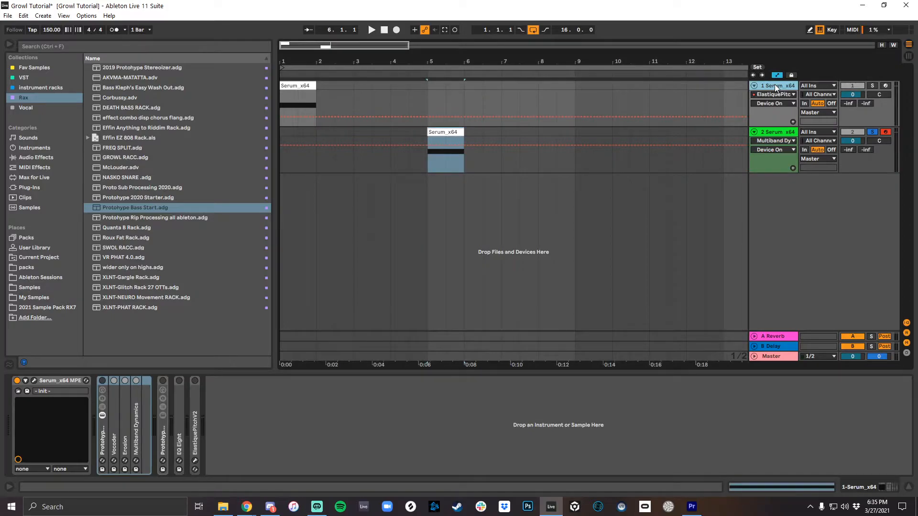
click(776, 133)
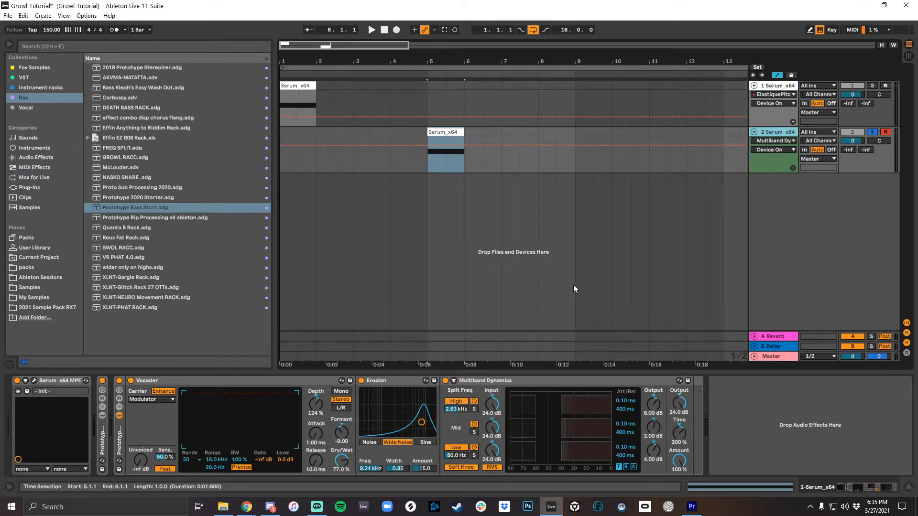
key(ctrl+f)
text(eq)
key(Down)
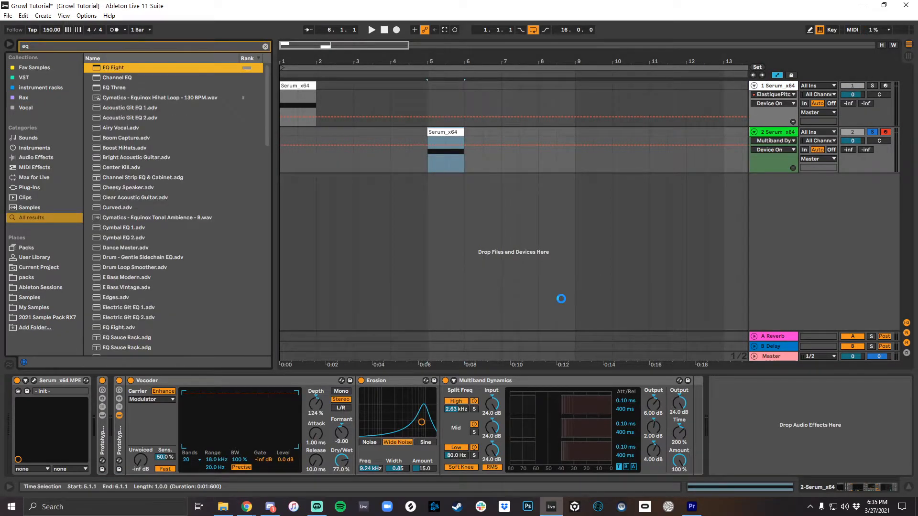
key(Return)
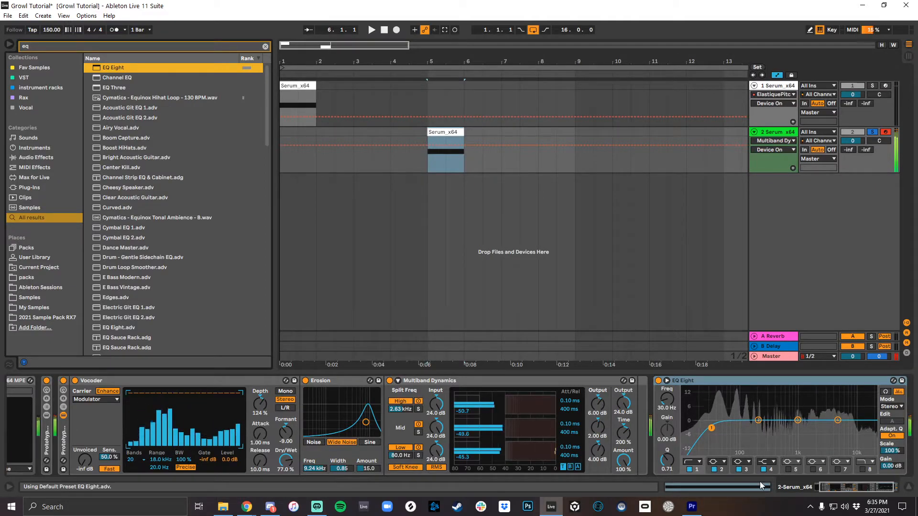
drag(838, 487, 815, 487)
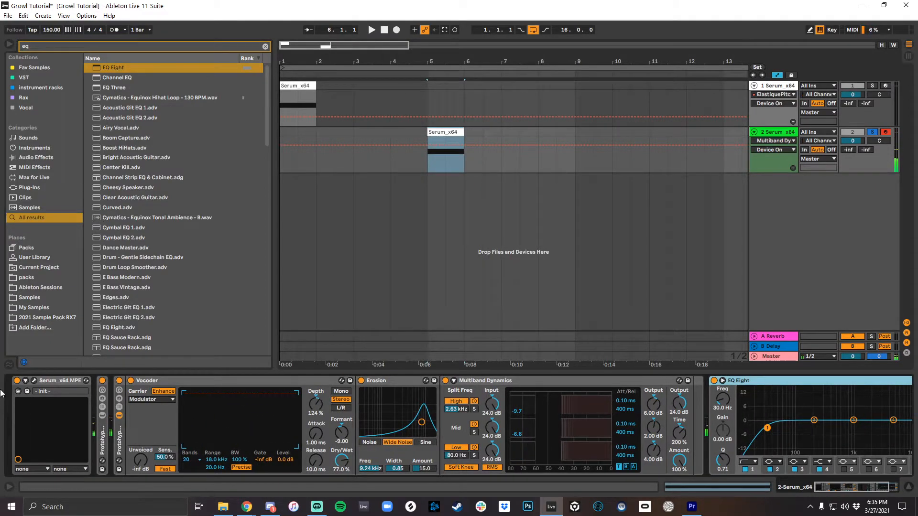
- Reopen Serum on track 2, enable the sub oscillator, and adjust the distortion effect's drive
click(34, 380)
click(329, 126)
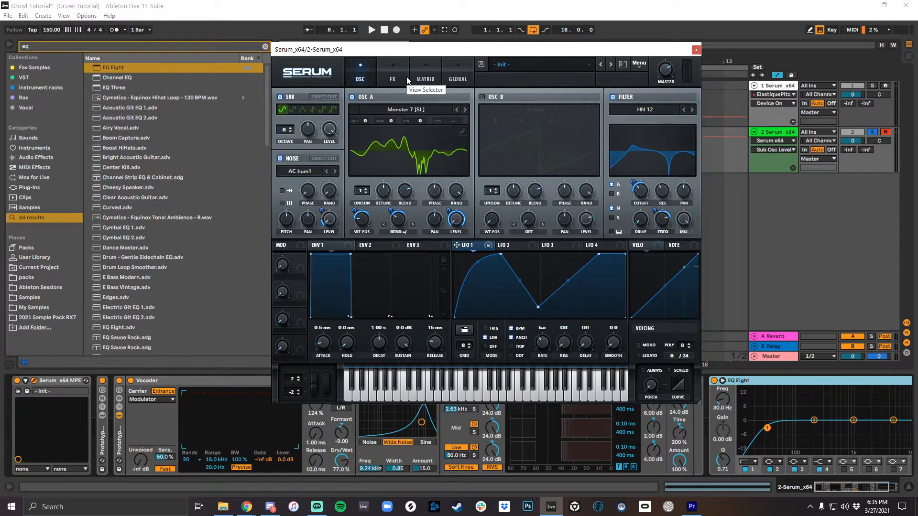
key(f)
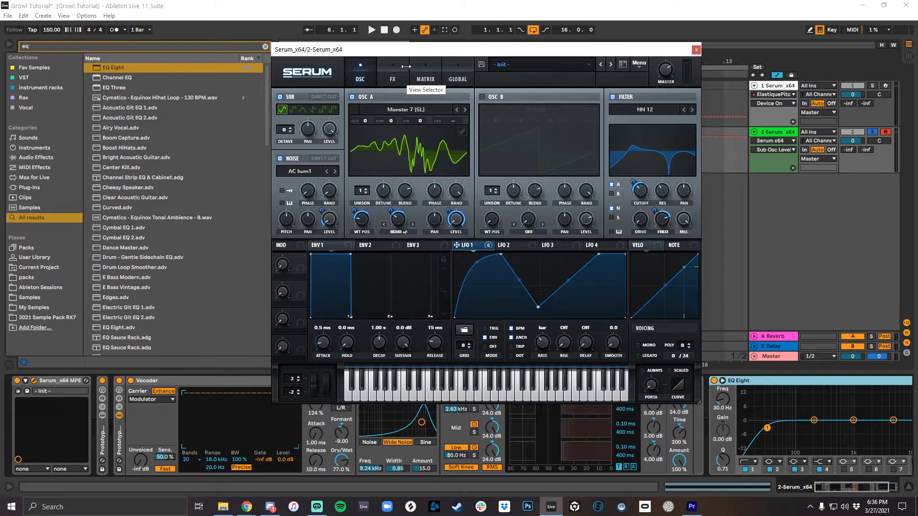
click(393, 79)
drag(584, 143, 580, 162)
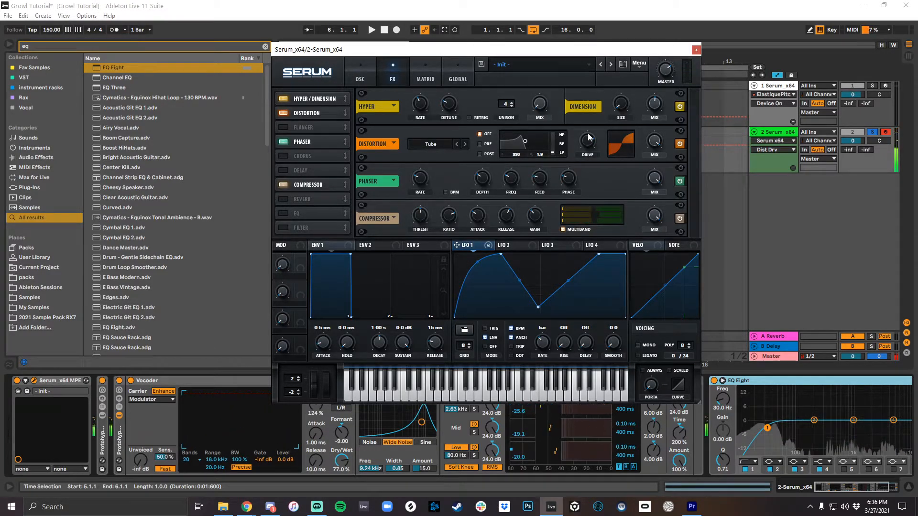
- Assign LFO 1 to the level of Serum's sub oscillator
click(361, 82)
click(325, 131)
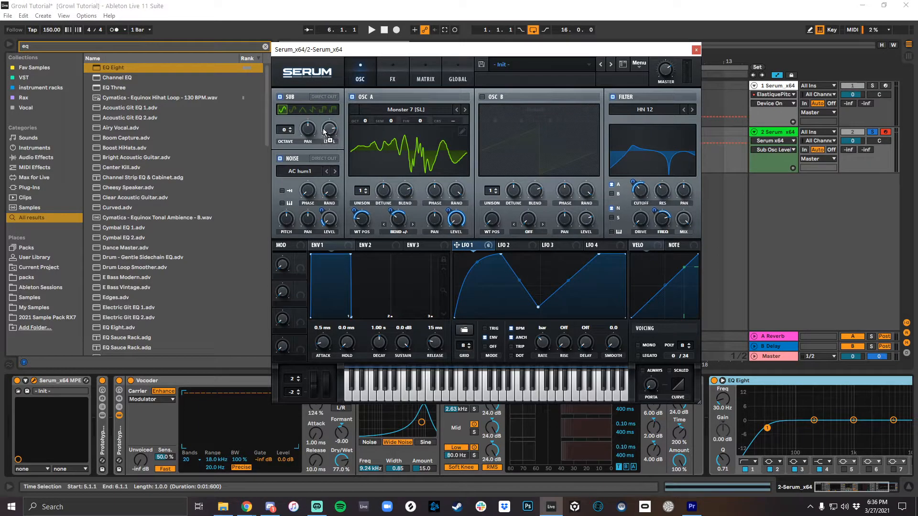
click(308, 129)
drag(322, 120, 355, 44)
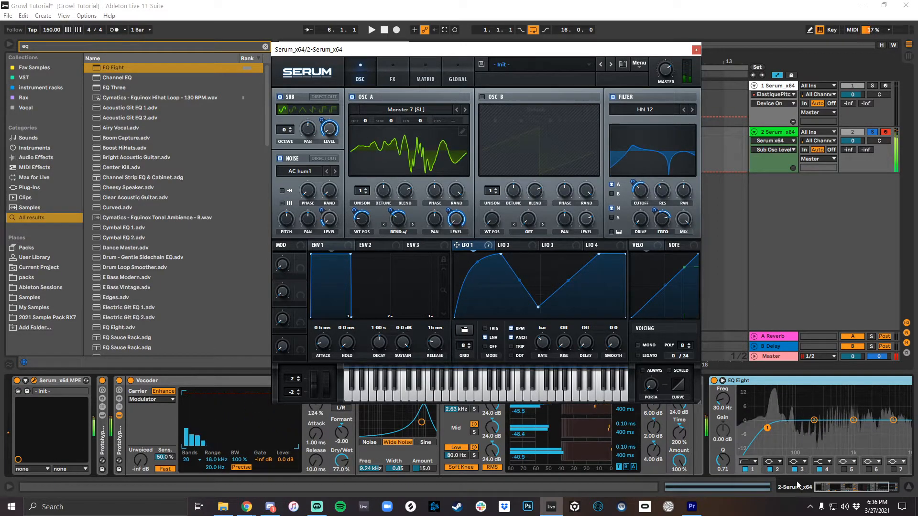
- Move the Serum window clear of EQ Eight and audition the sub oscillator's waveforms, settling on the second shape
click(890, 487)
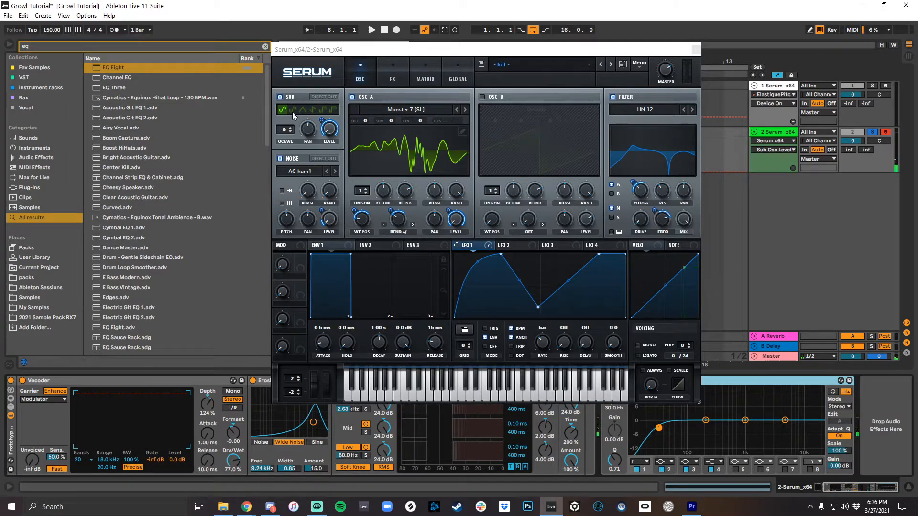
drag(441, 50, 333, 44)
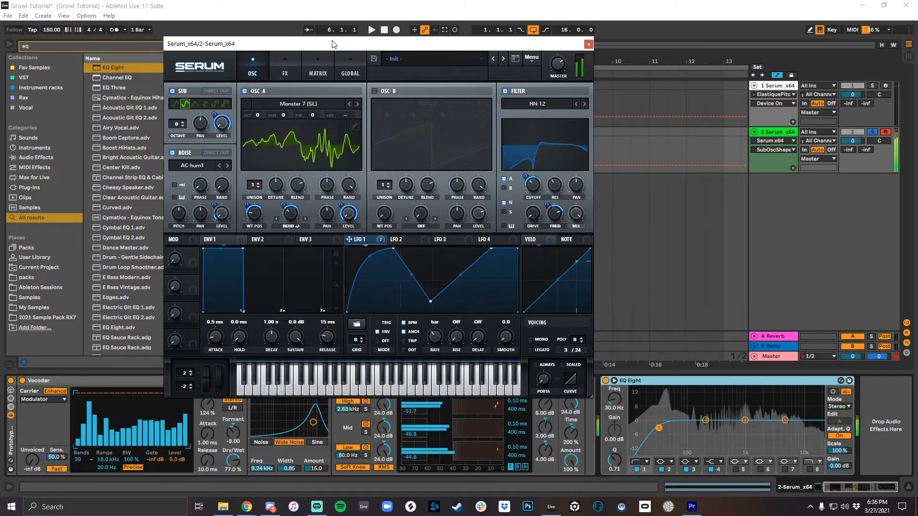
click(197, 106)
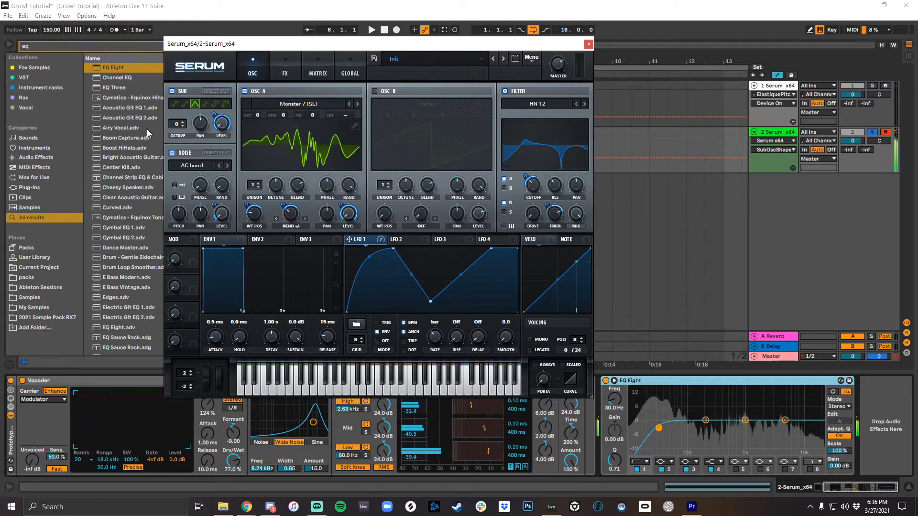
- In EQ Eight, set the low cut to 35.9 Hz with Q 0.89, dip band 2 and boost band 3, and close Serum
drag(705, 421, 748, 416)
drag(660, 428, 663, 426)
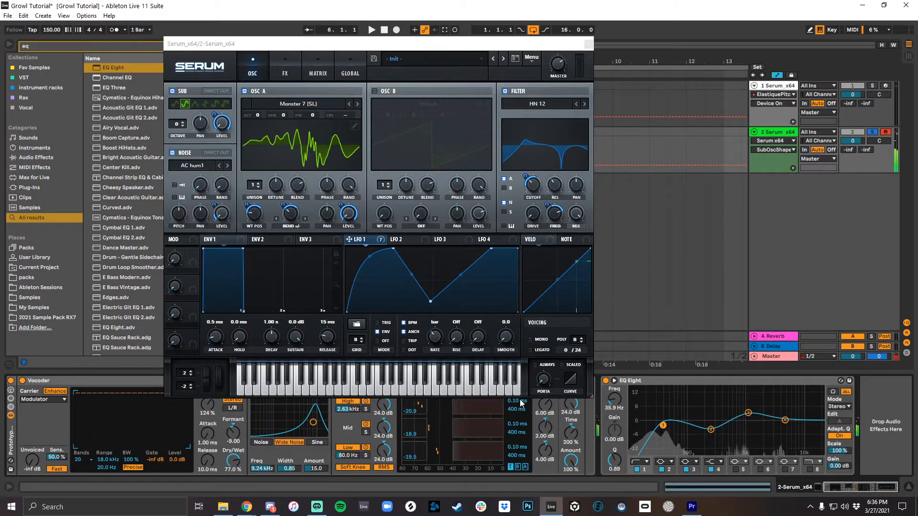
click(588, 44)
- Search the browser for chorus and add Chorus-Ensemble after EQ Eight
text(fchor)
key(BackSpace)
key(BackSpace)
text(chorus)
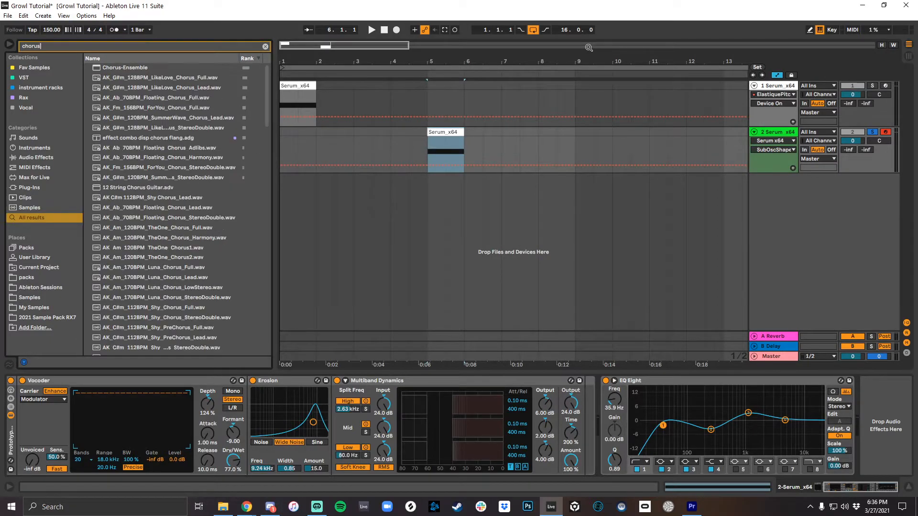
key(Down)
key(Return)
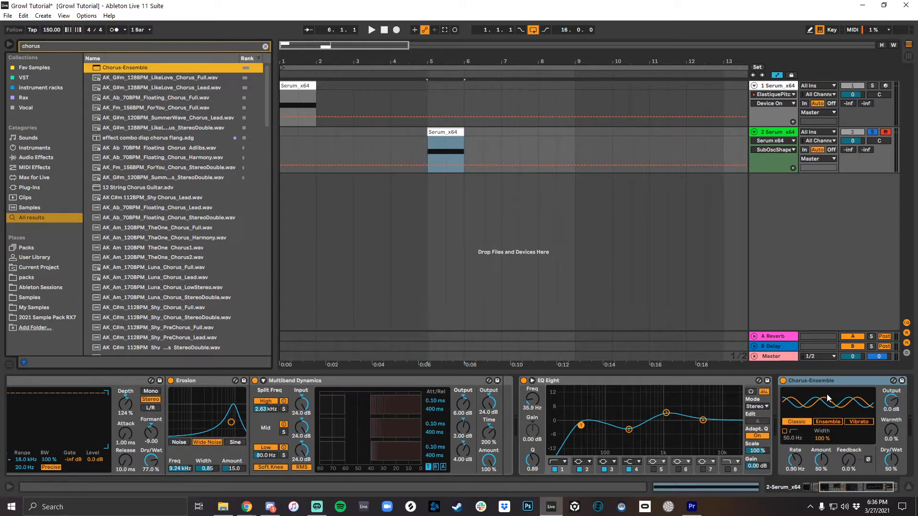
- Try Chorus-Ensemble's Ensemble mode, return it to Classic, and set its dry/wet to 39%
drag(891, 460, 891, 478)
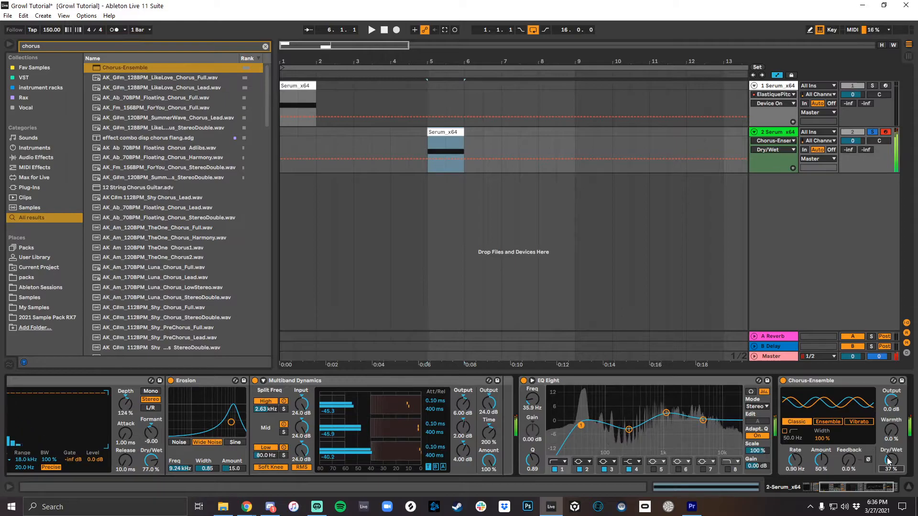
click(825, 423)
click(806, 422)
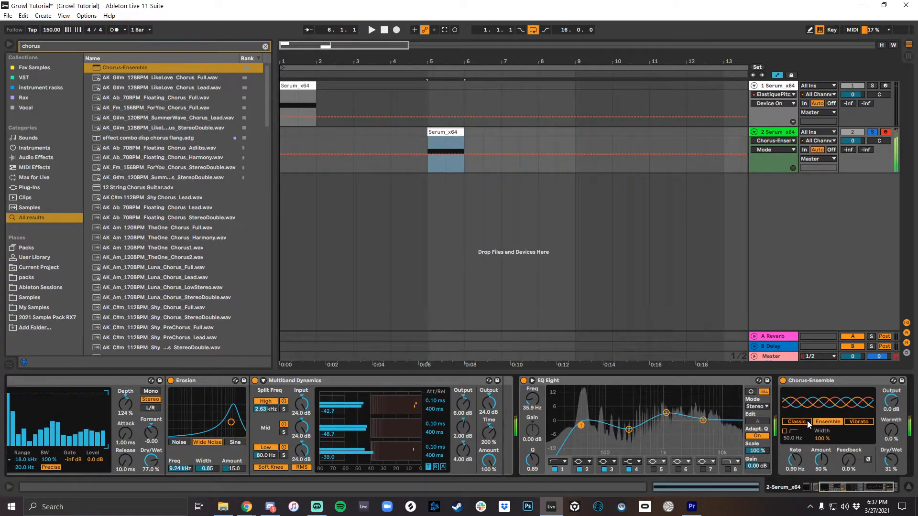
drag(891, 462, 891, 455)
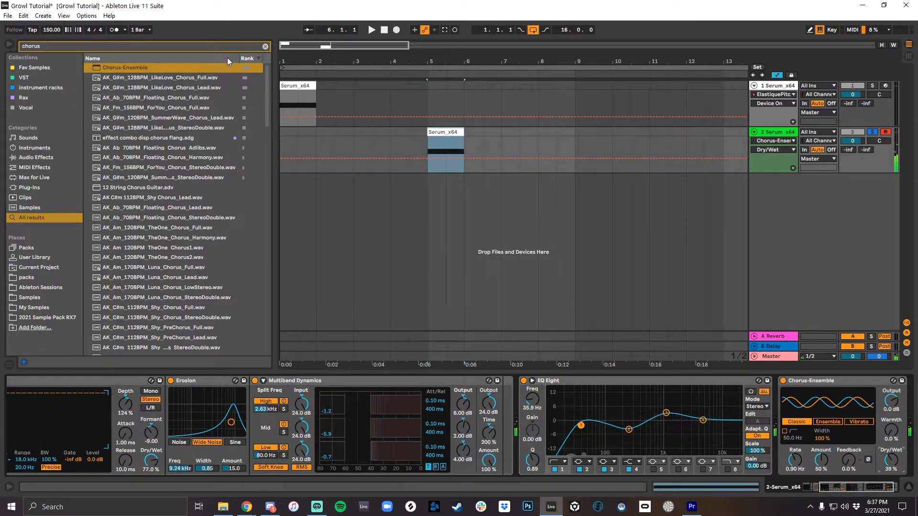
- Search the browser for reverb and add the Reverb device after Chorus-Ensemble
click(265, 47)
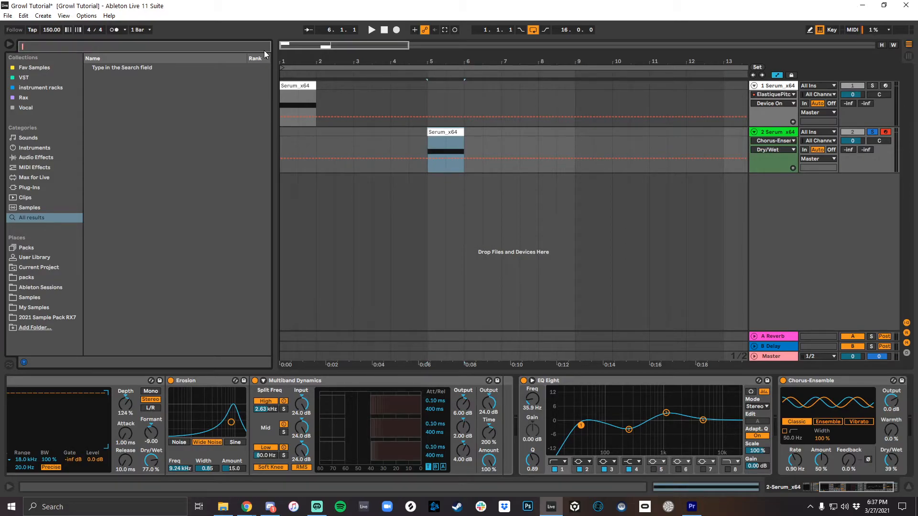
text(reverb)
key(Down)
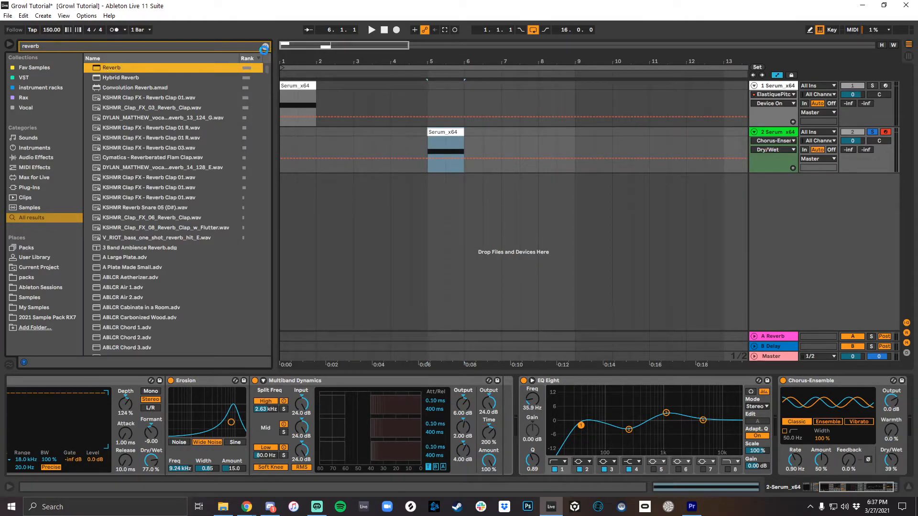
key(Return)
- Set the Reverb's decay time to 377 ms, enable its input low cut, and raise the input filter frequency
drag(789, 462, 791, 469)
click(668, 398)
drag(670, 415, 684, 410)
key(f)
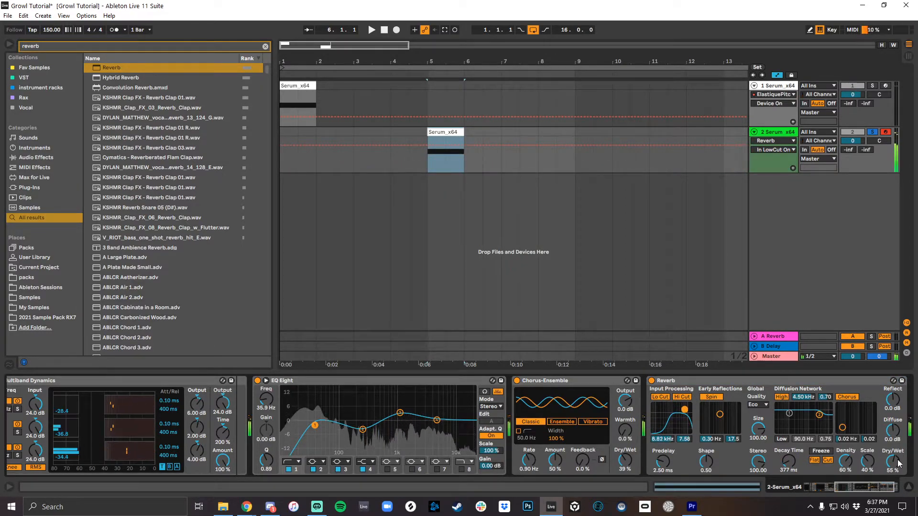
- Set the Reverb's dry/wet to 37% and fold the Reverb, Chorus-Ensemble and EQ Eight devices
drag(893, 462, 890, 468)
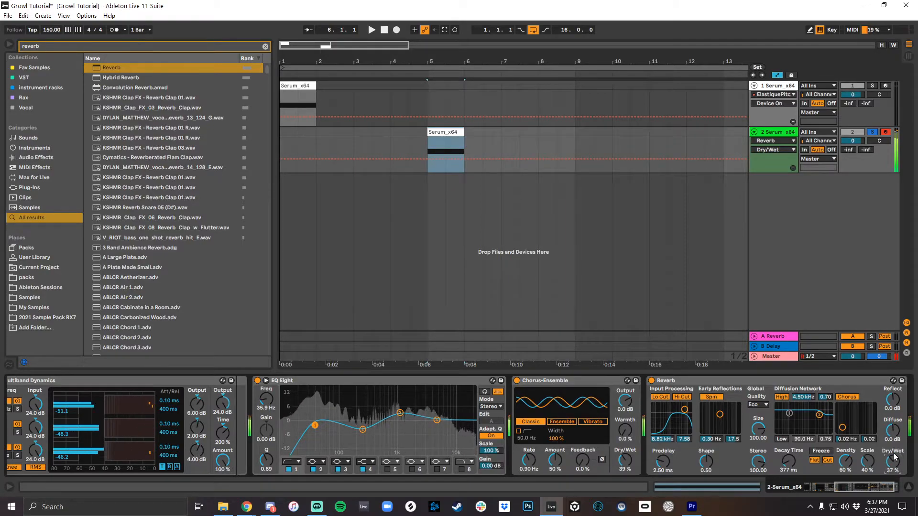
double_click(580, 382)
double_click(584, 382)
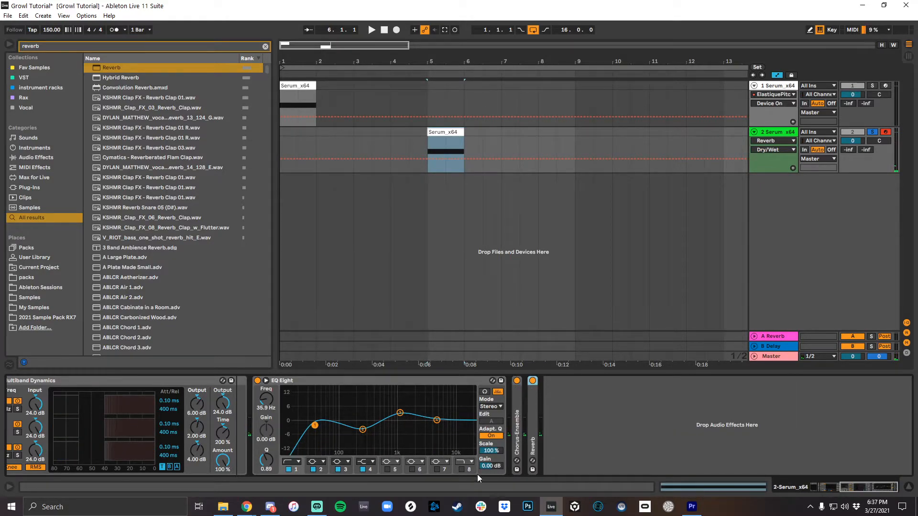
click(265, 46)
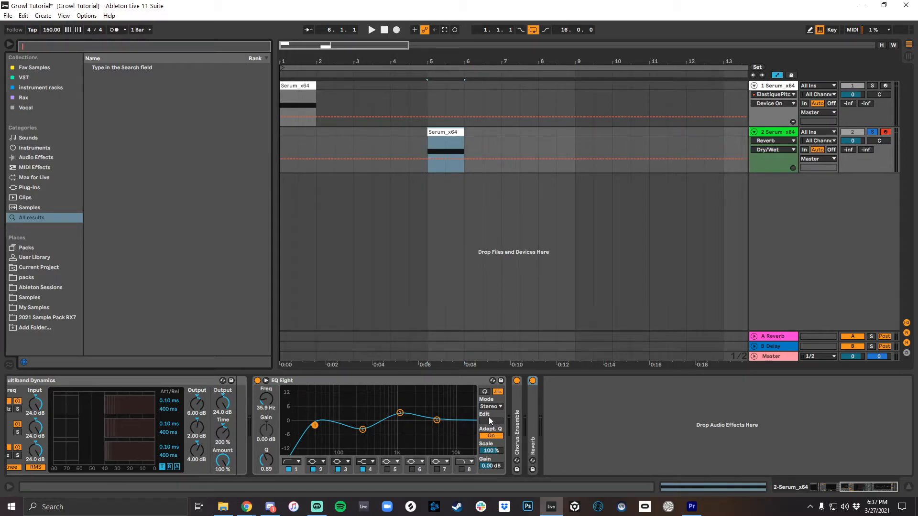
double_click(385, 382)
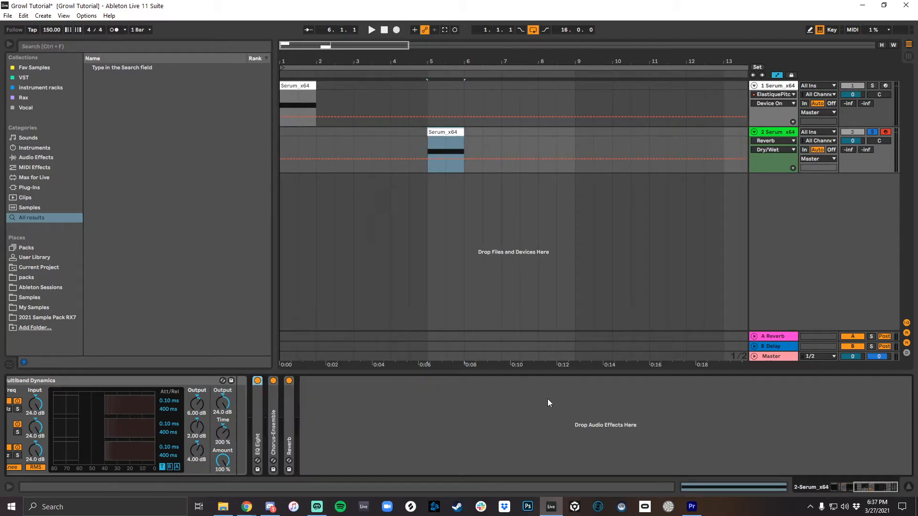
- Fold the Multiband Dynamics, Erosion and Vocoder devices inside the rack
drag(882, 486, 865, 490)
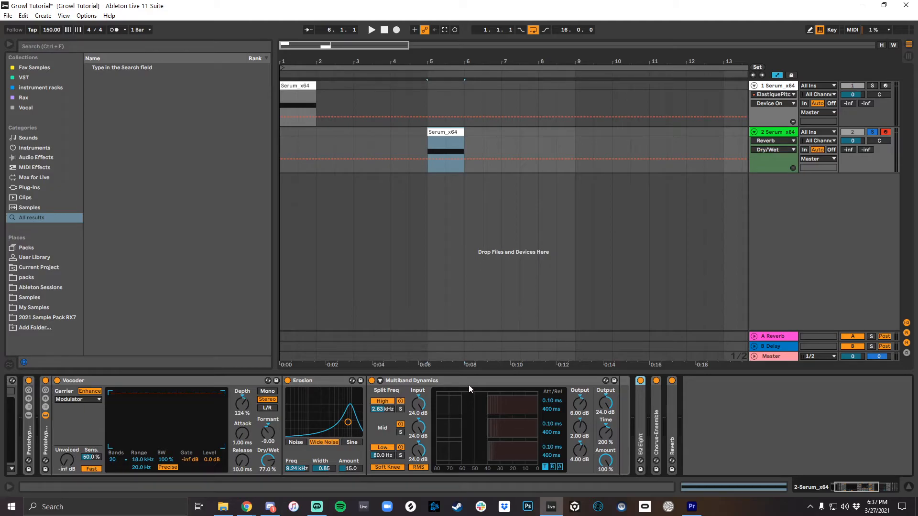
double_click(470, 381)
double_click(325, 381)
click(204, 379)
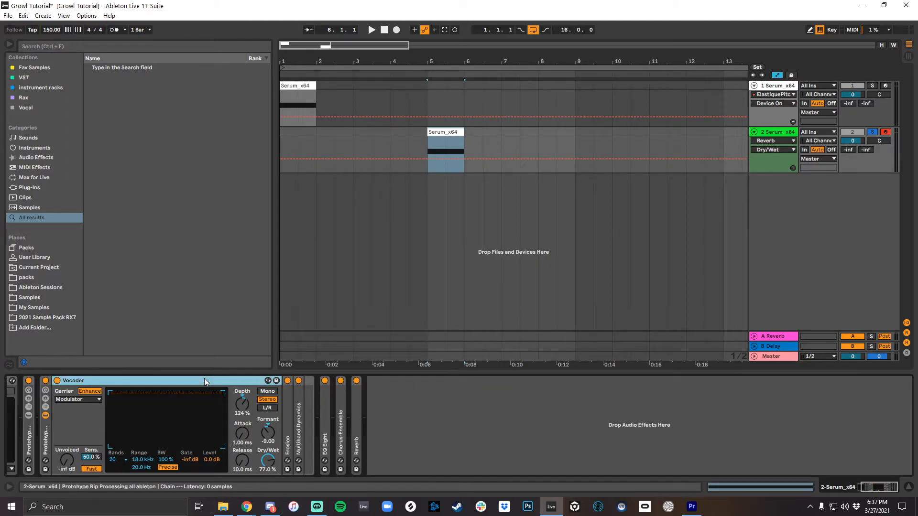
double_click(205, 379)
- Reopen the Serum window on the second track and enable its Filter effect with the Cmb + type
drag(890, 492, 871, 493)
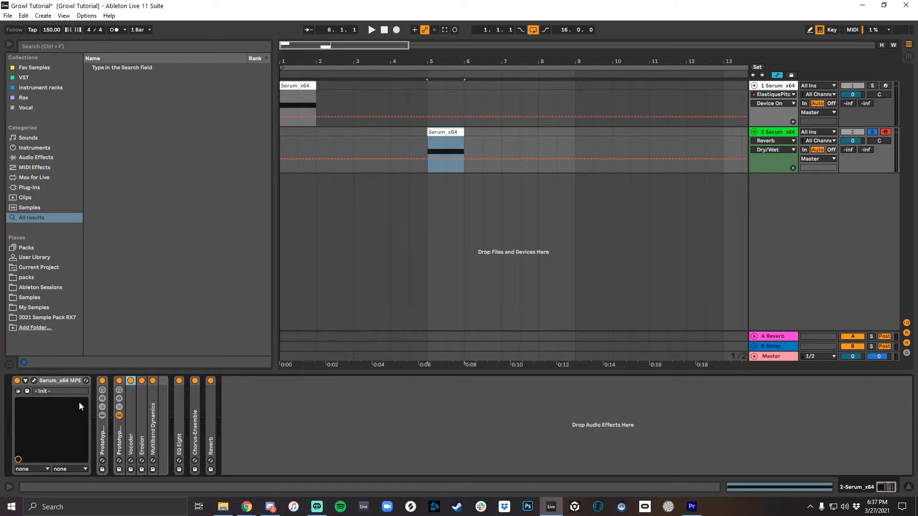
click(33, 380)
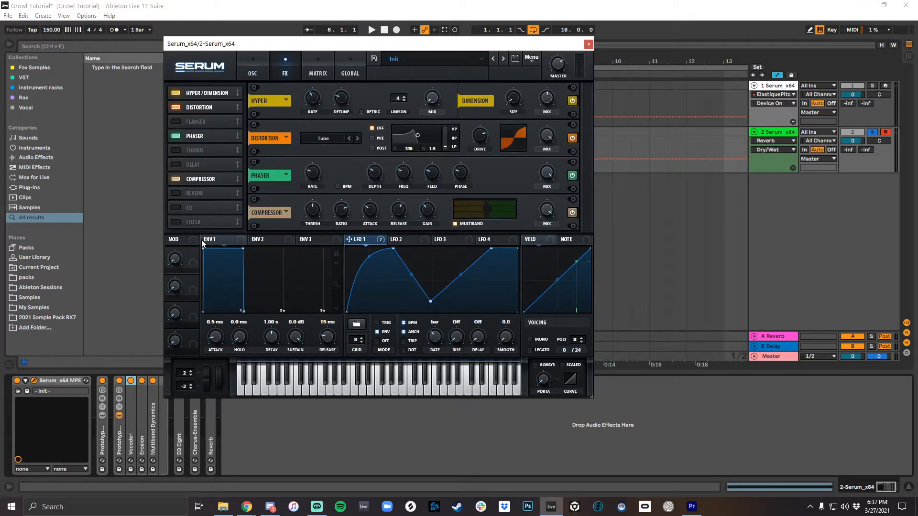
click(176, 222)
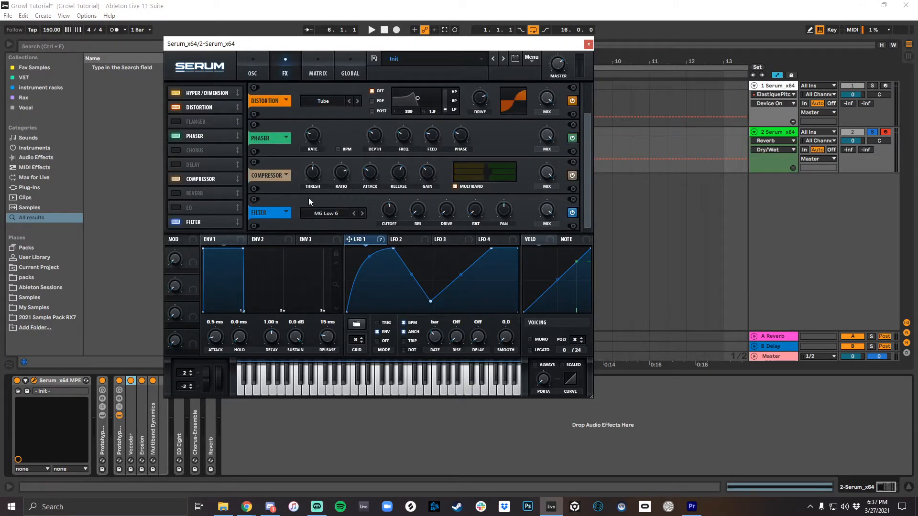
click(319, 214)
mouse_move(359, 252)
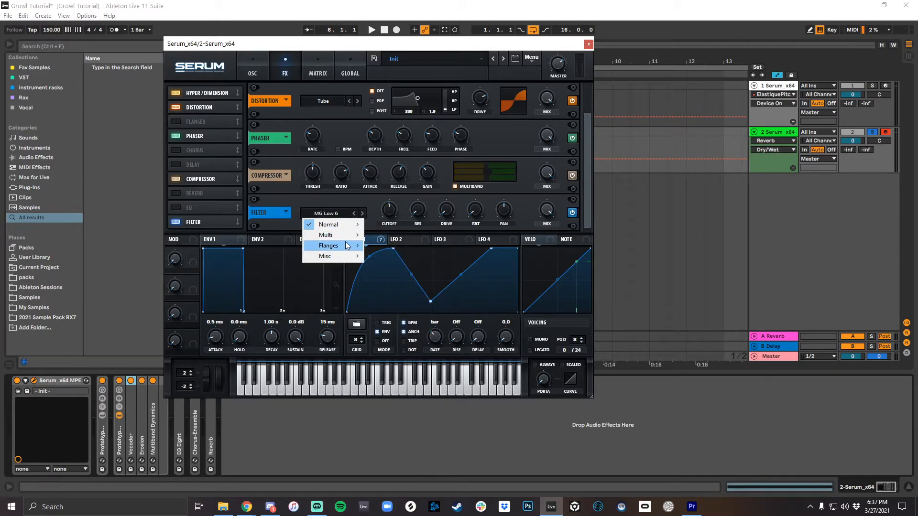
click(409, 184)
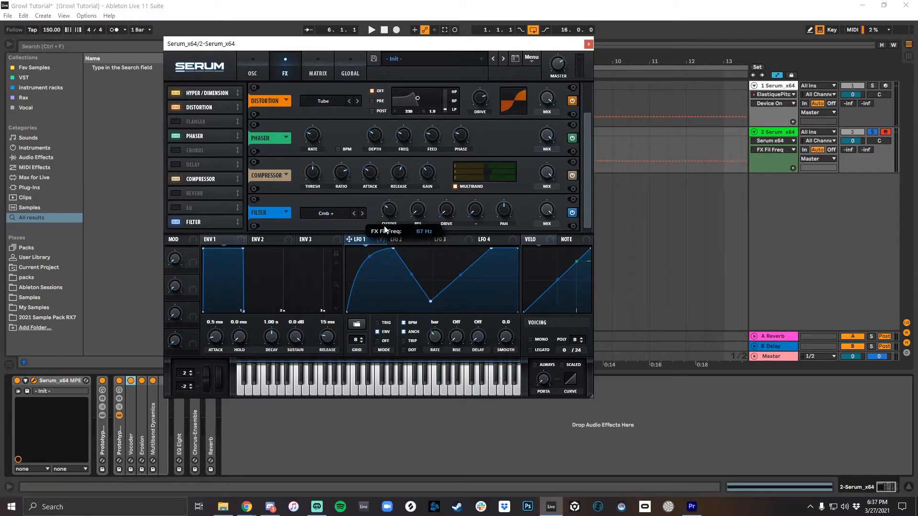
- Adjust the Filter effect's resonance and cutoff, and try the Cmb L6+ type
click(424, 216)
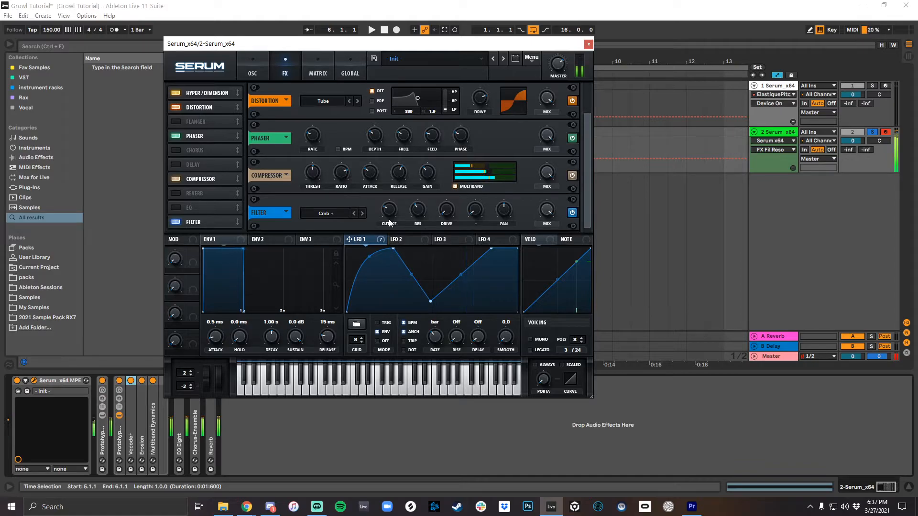
click(397, 211)
drag(398, 208, 403, 204)
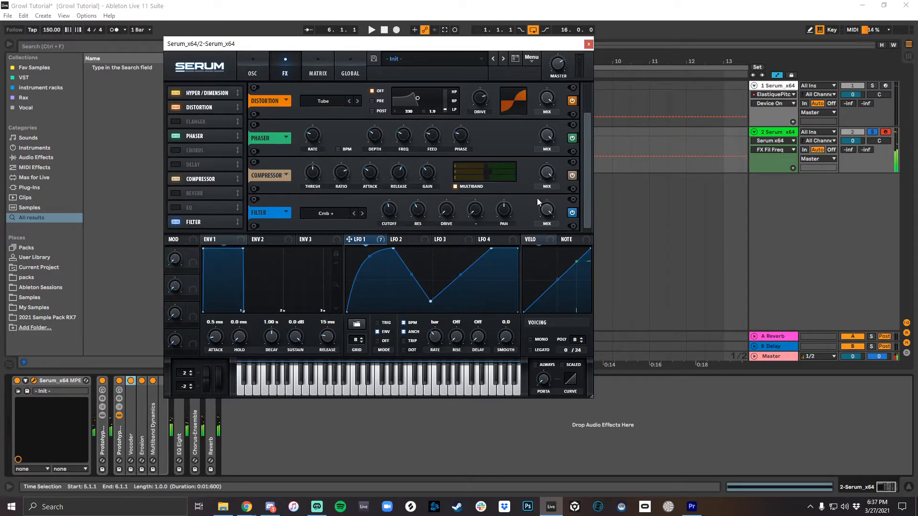
click(359, 213)
click(361, 213)
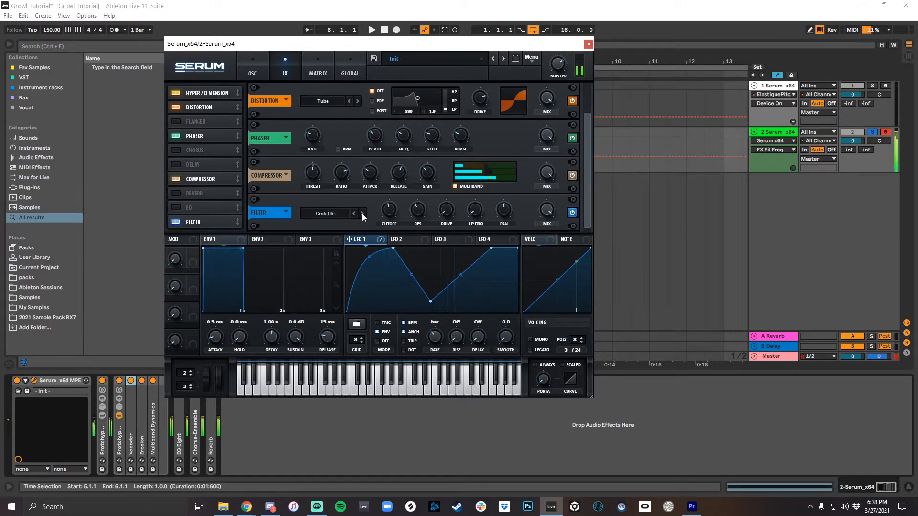
- Try the Phs 48+ type from the Flanges group on the Filter effect and sweep its cutoff
click(337, 213)
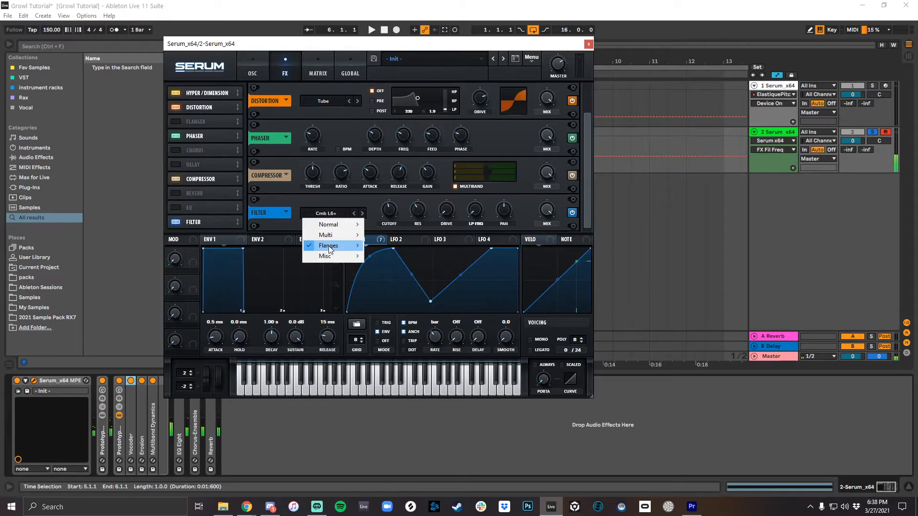
mouse_move(330, 246)
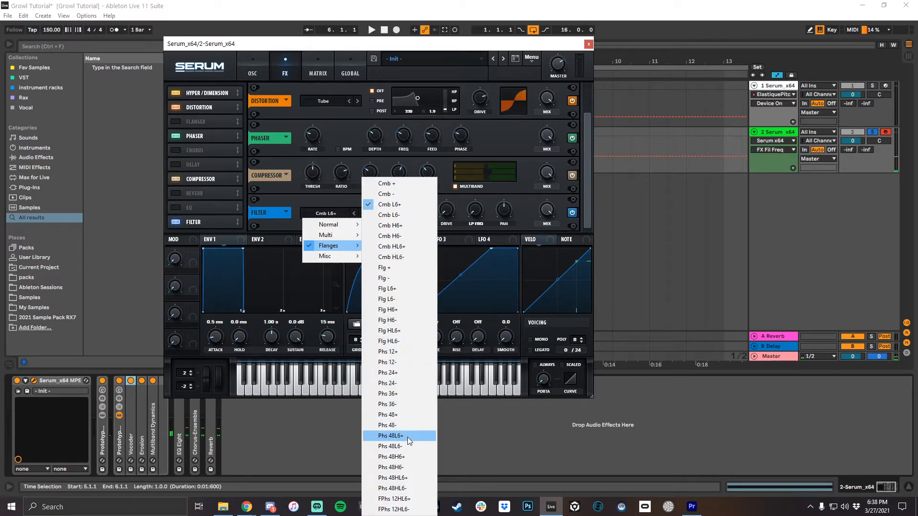
click(412, 415)
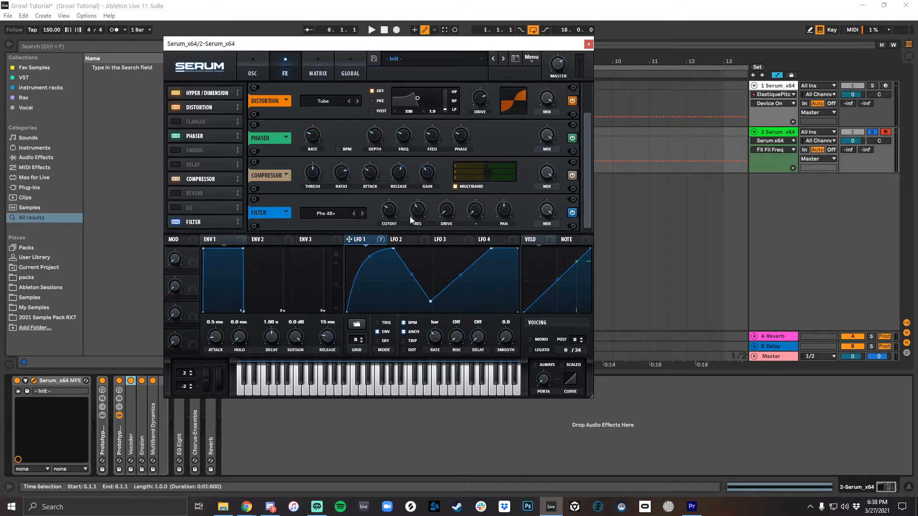
mouse_move(391, 209)
mouse_down()
mouse_move(412, 194)
mouse_move(406, 213)
mouse_up()
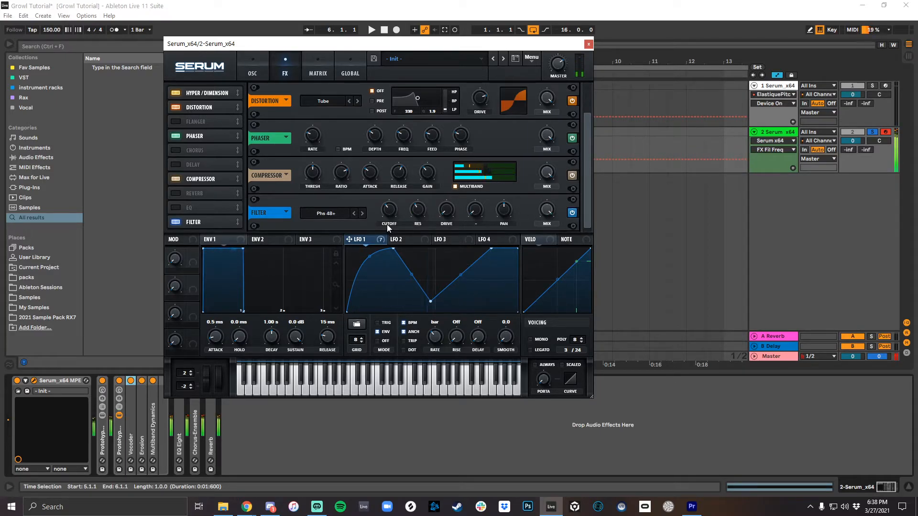
- Change the Filter effect to BN 12 from the Multi group, adjusting its cutoff and lowering its mix
click(320, 216)
mouse_move(336, 236)
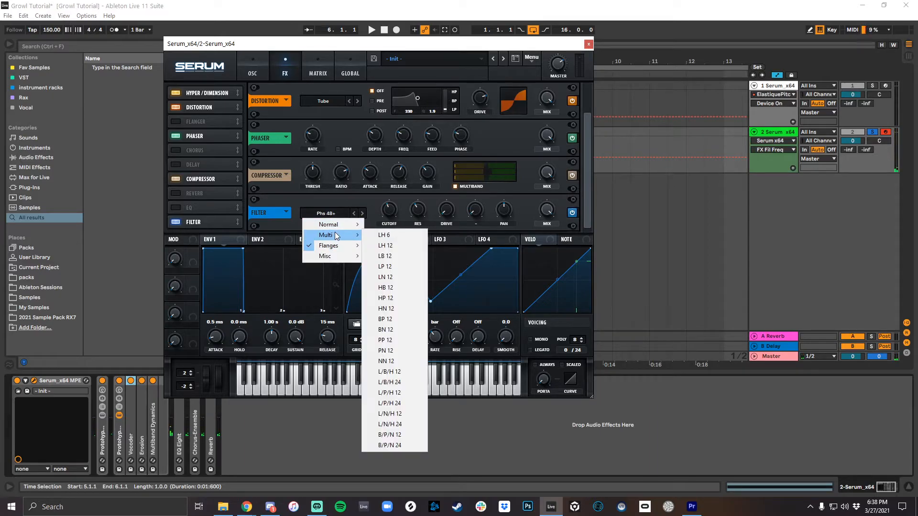
click(412, 330)
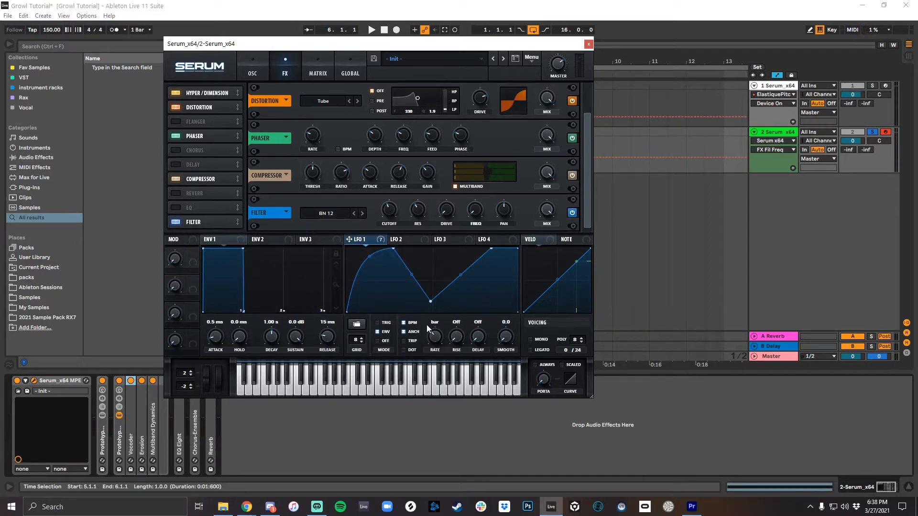
drag(390, 212, 464, 196)
mouse_move(386, 227)
click(543, 214)
key(a)
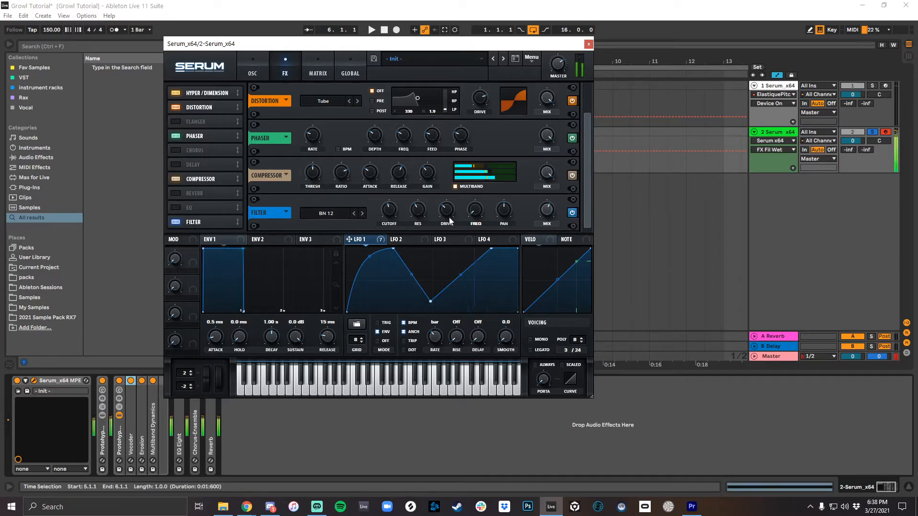
- Enable Serum's EQ effect, make its low band a low cut, and modulate that band's frequency with LFO 1
click(174, 210)
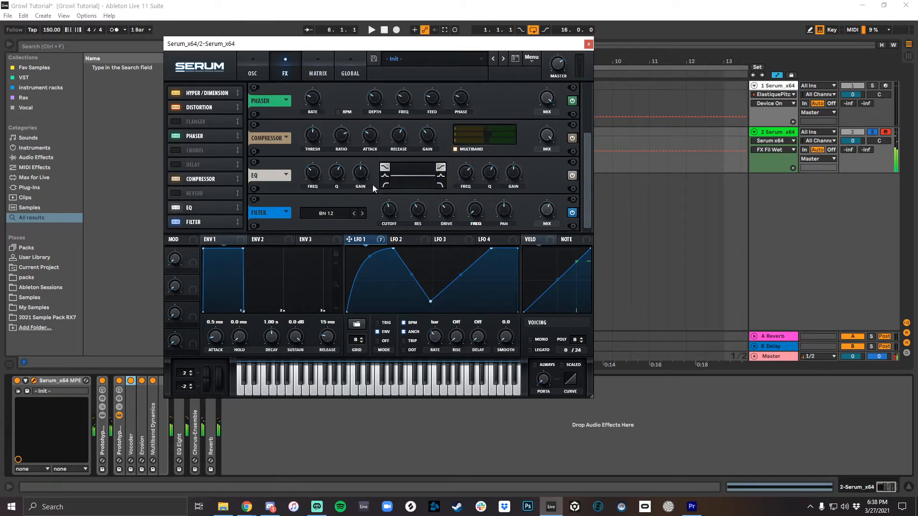
click(386, 186)
drag(347, 219, 310, 186)
key(a)
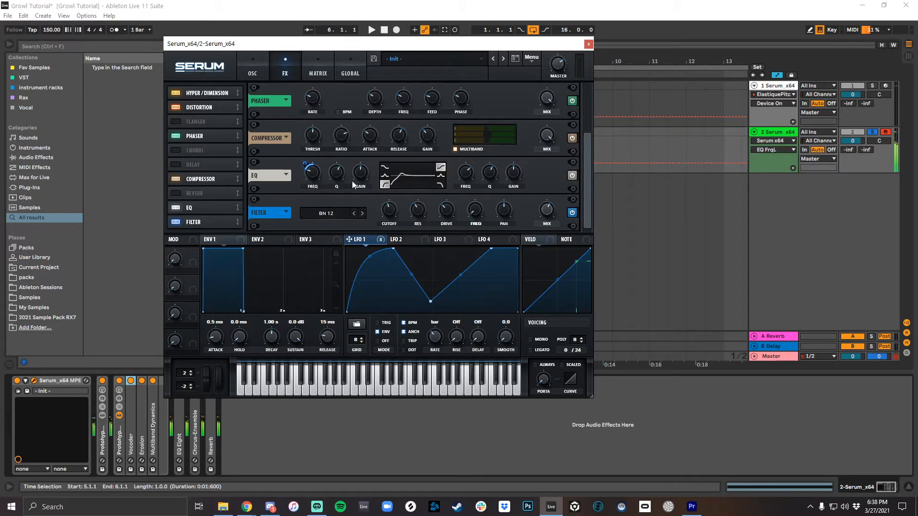
drag(314, 172, 319, 176)
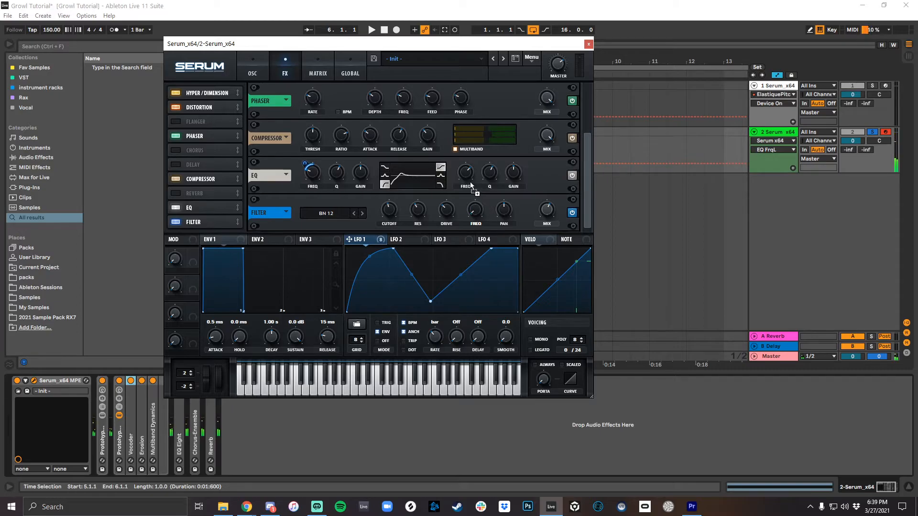
- Modulate the EQ's high-band frequency with LFO 1, and switch that band to a peak shape with raised gain
drag(464, 169, 519, 169)
click(440, 176)
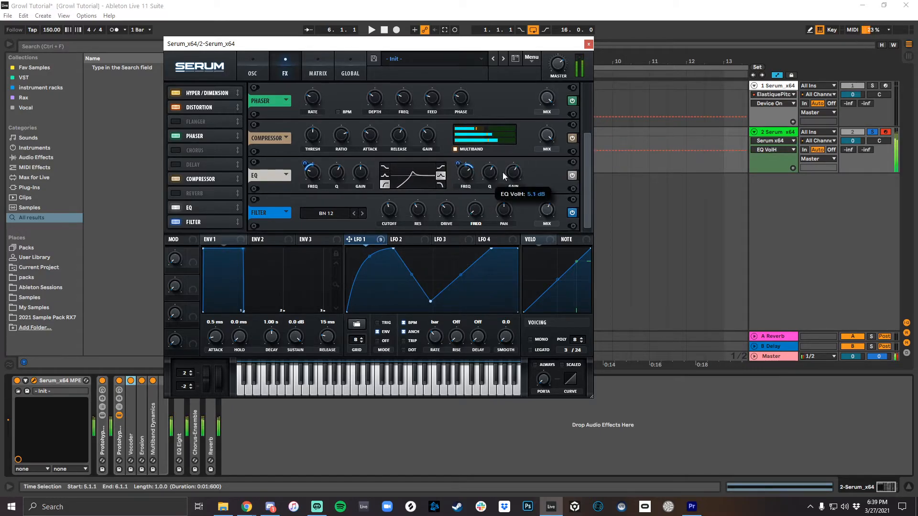
drag(466, 180, 514, 176)
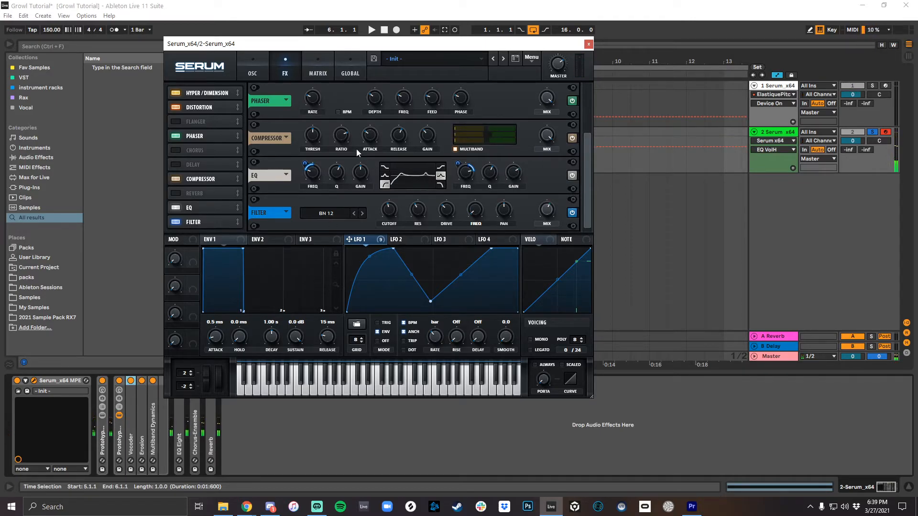
- Route LFO 2 to Mast.Tun in the first empty row of Serum's modulation matrix
click(325, 72)
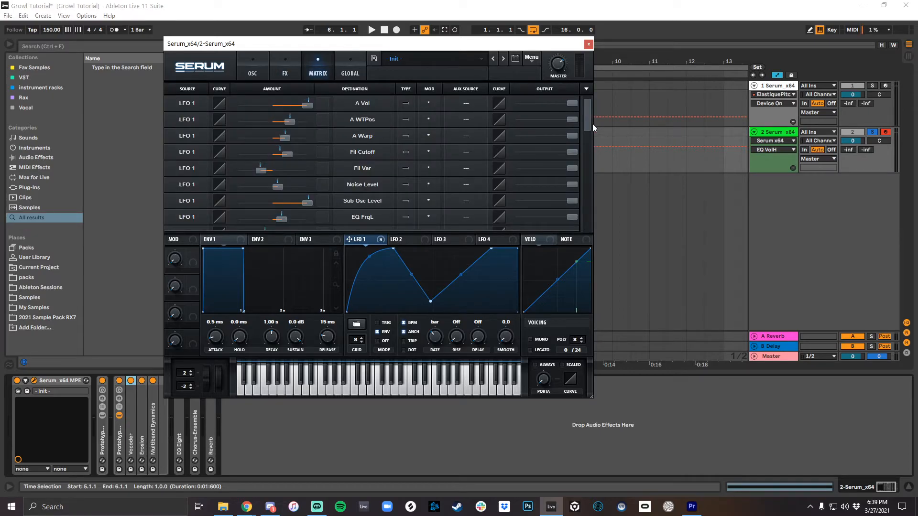
drag(589, 125, 587, 158)
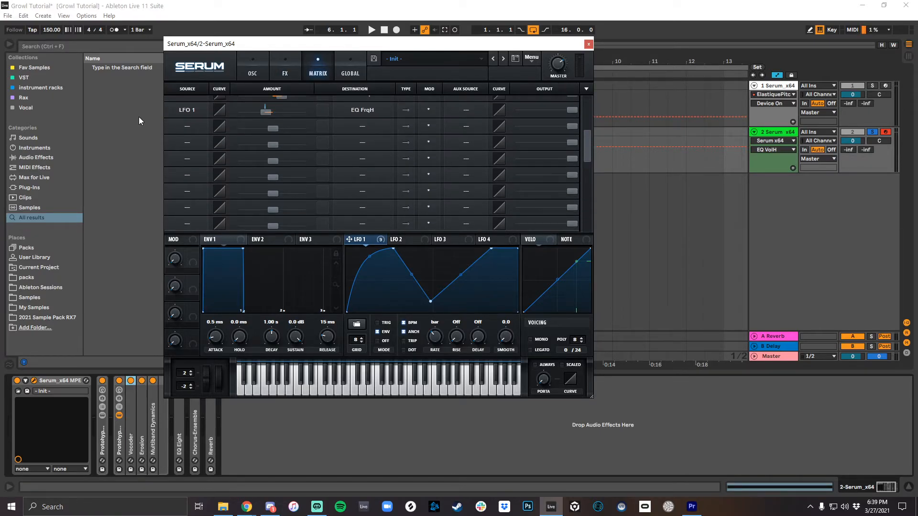
click(178, 127)
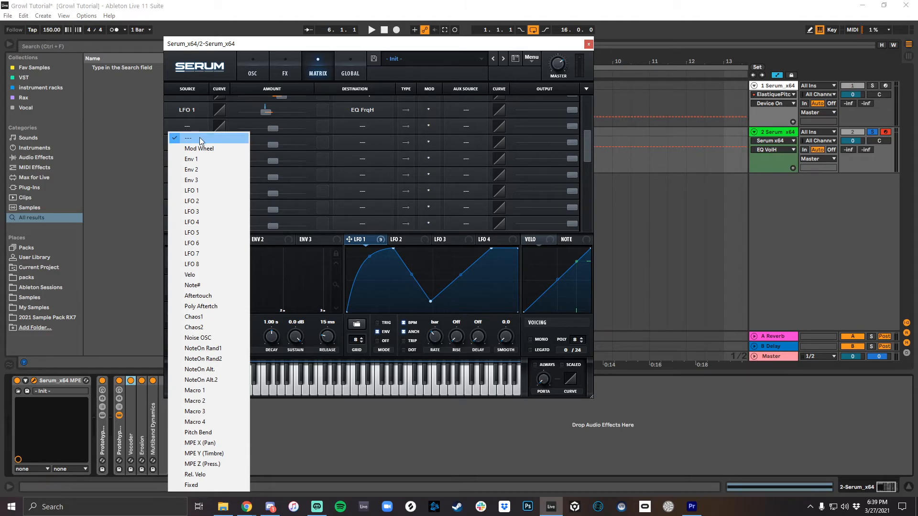
click(237, 201)
click(396, 240)
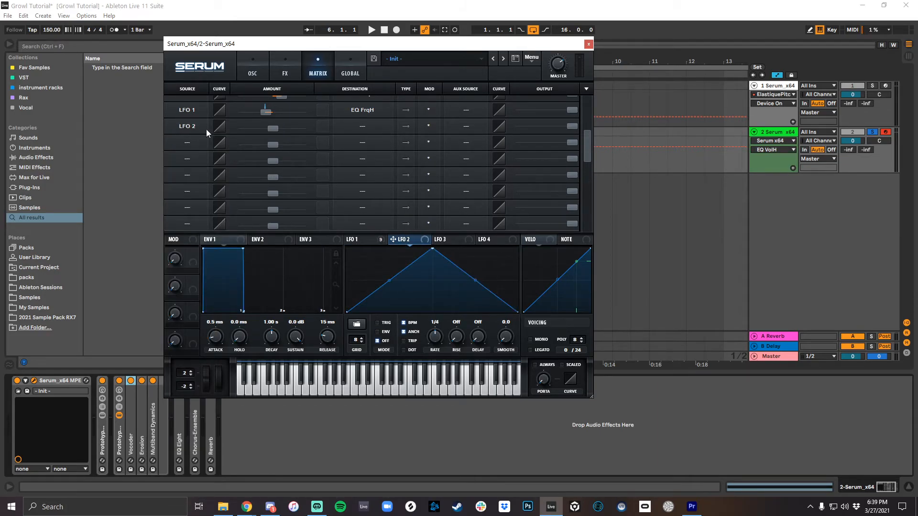
click(351, 128)
mouse_move(400, 213)
click(440, 212)
- Give the Mast.Tun modulation a small amount and set LFO 2 to Trig mode with a triplet 1/8 rate
double_click(270, 129)
key(a)
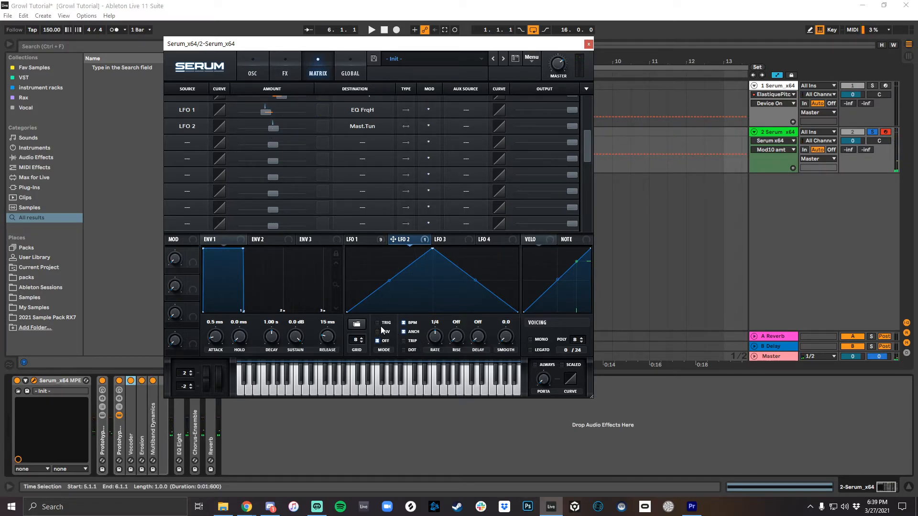
click(403, 340)
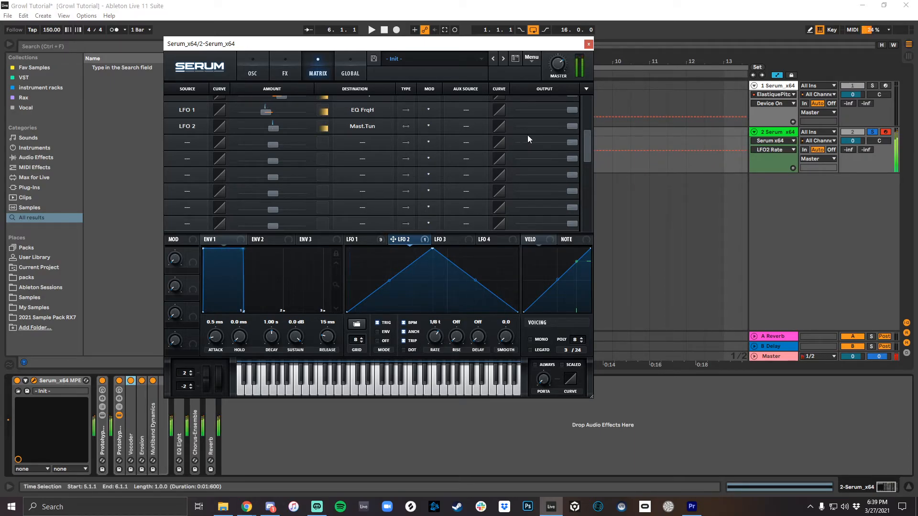
- Lower the output of the LFO 2 to Mast.Tun row and audition the growl on several notes, closing Serum when done
drag(571, 127, 534, 136)
key(x)
key(f)
key(k)
key(j)
key(d)
key(g)
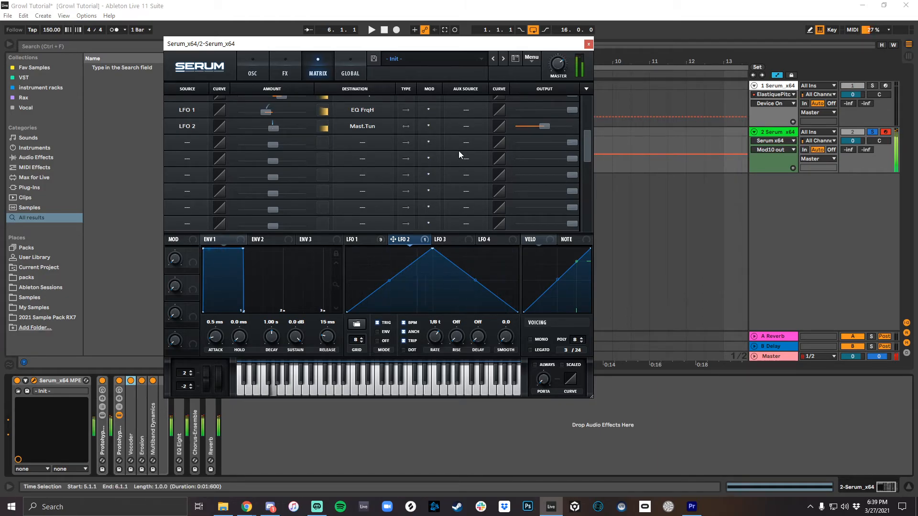
key(f)
key(z)
key(f)
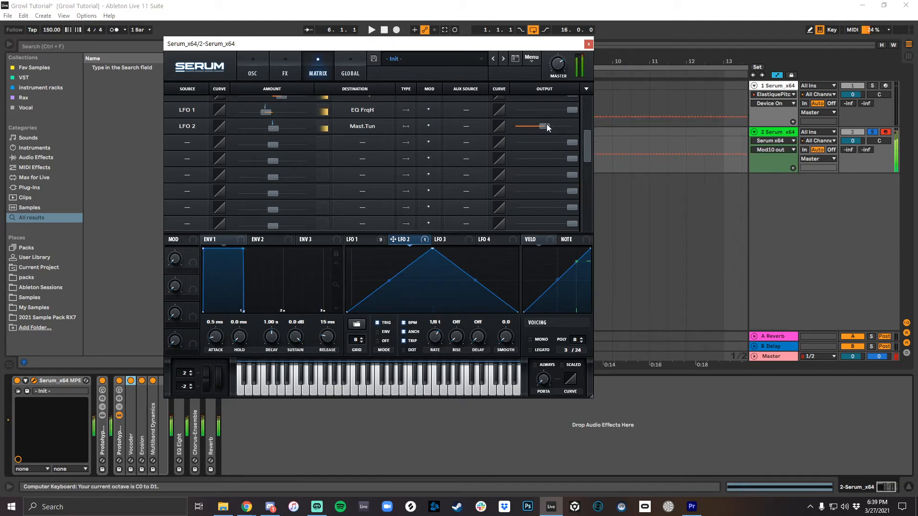
click(588, 44)
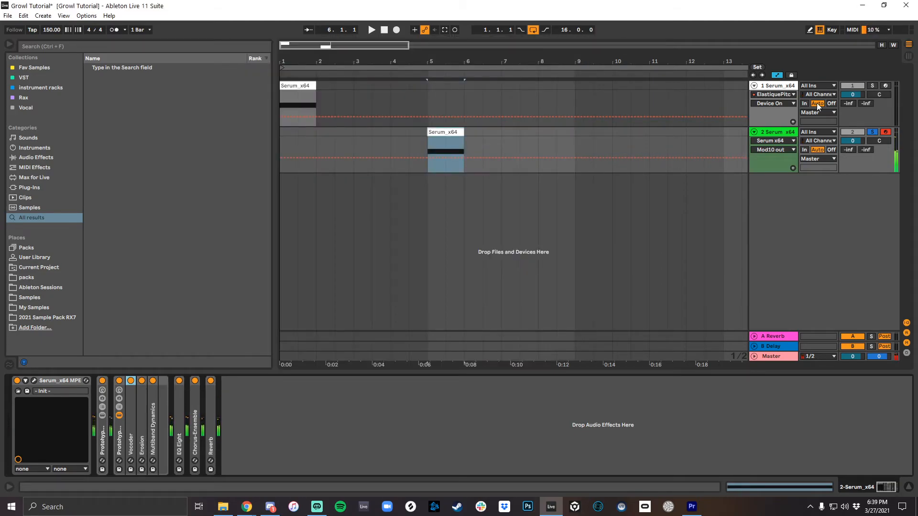
- Find ElastiquePitchV2 in the browser and add it after the Reverb on the second Serum track
click(777, 86)
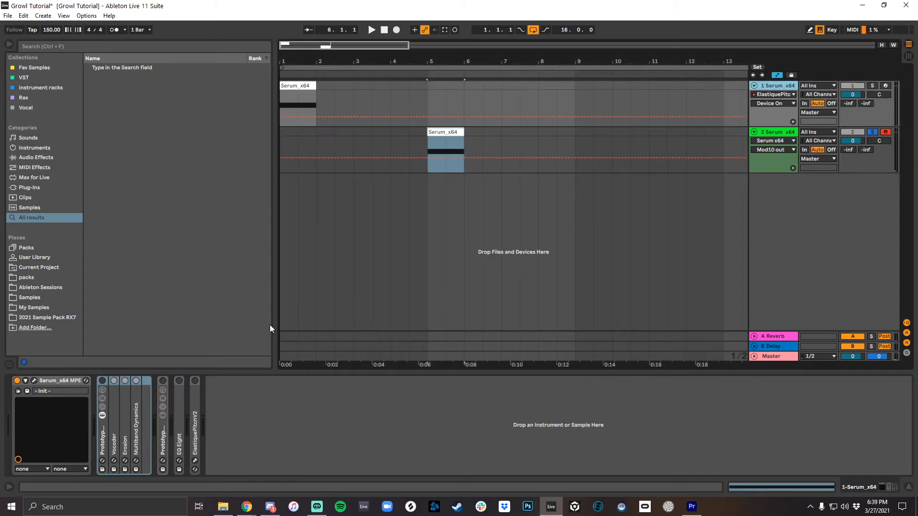
click(777, 128)
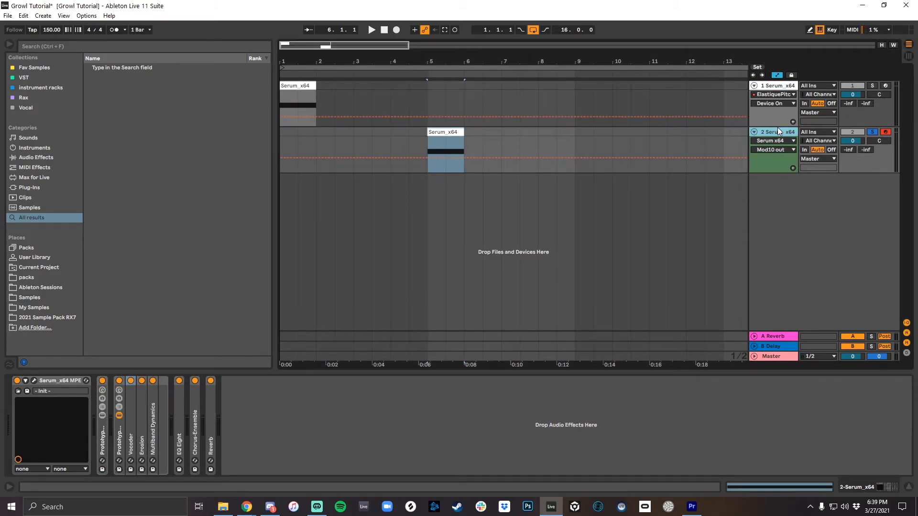
key(ctrl+f)
text(elasi)
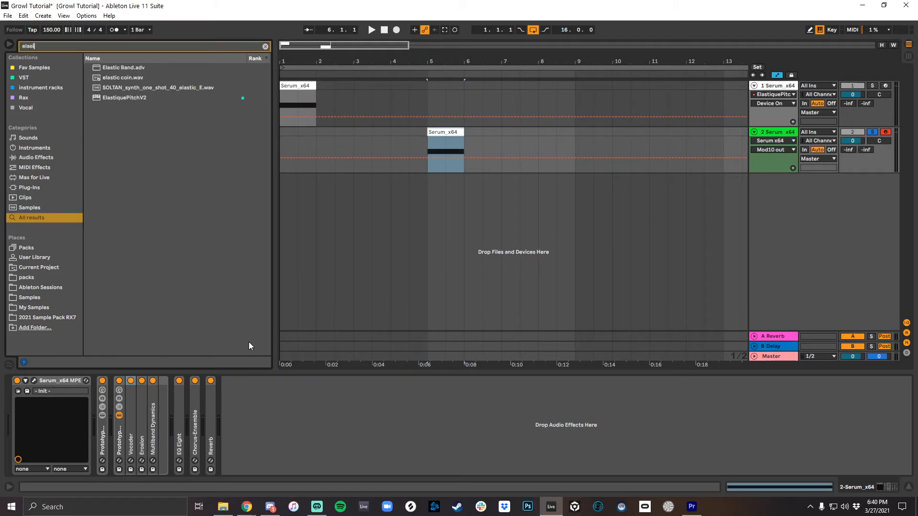
key(BackSpace)
text(ti)
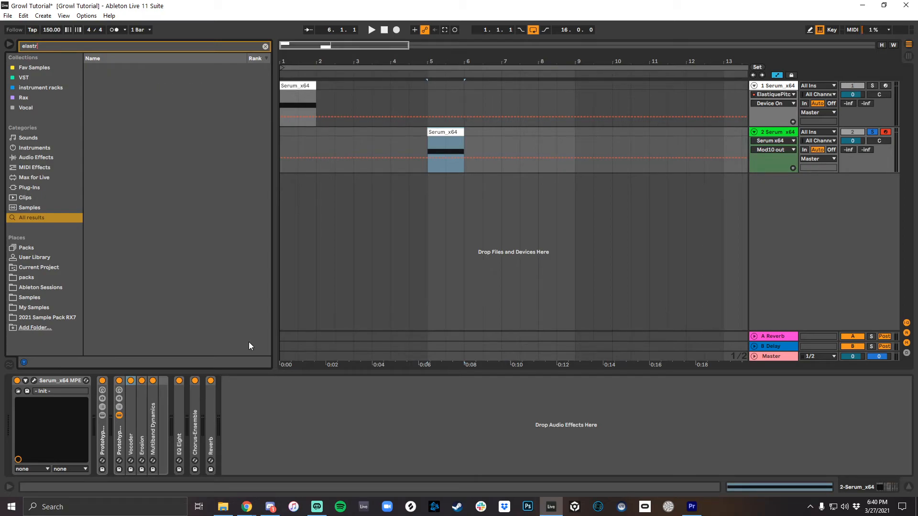
key(Down)
key(Down)
key(Down)
key(Down)
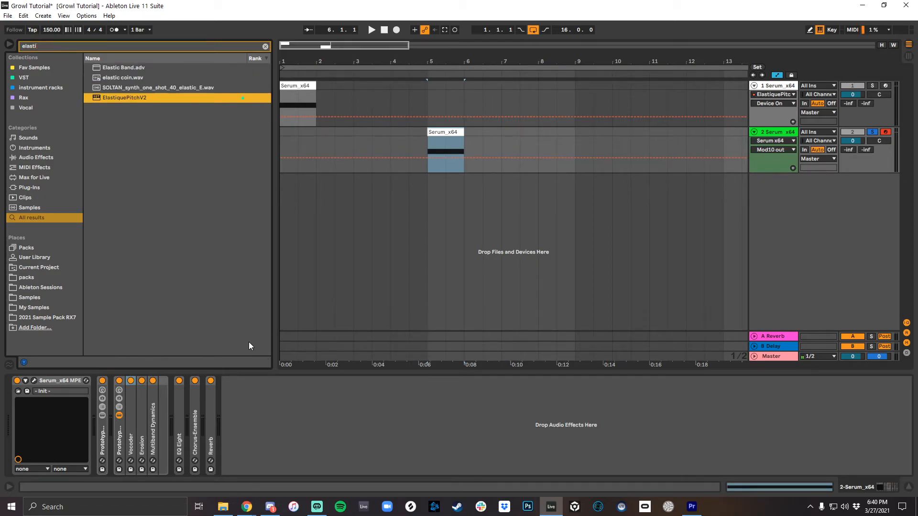
key(Return)
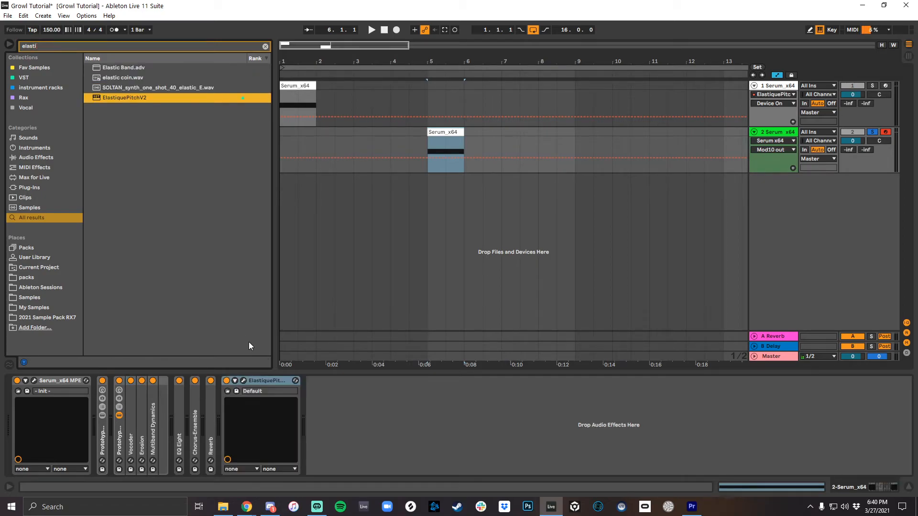
click(34, 380)
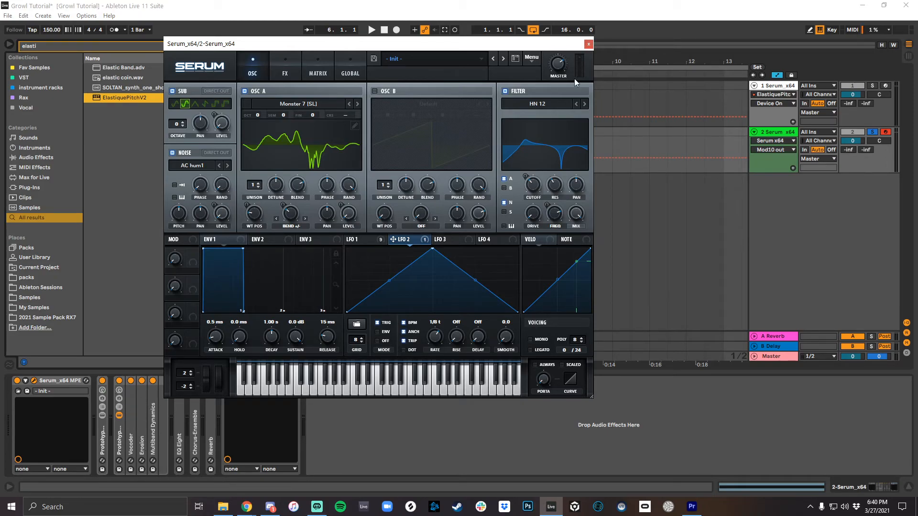
click(589, 44)
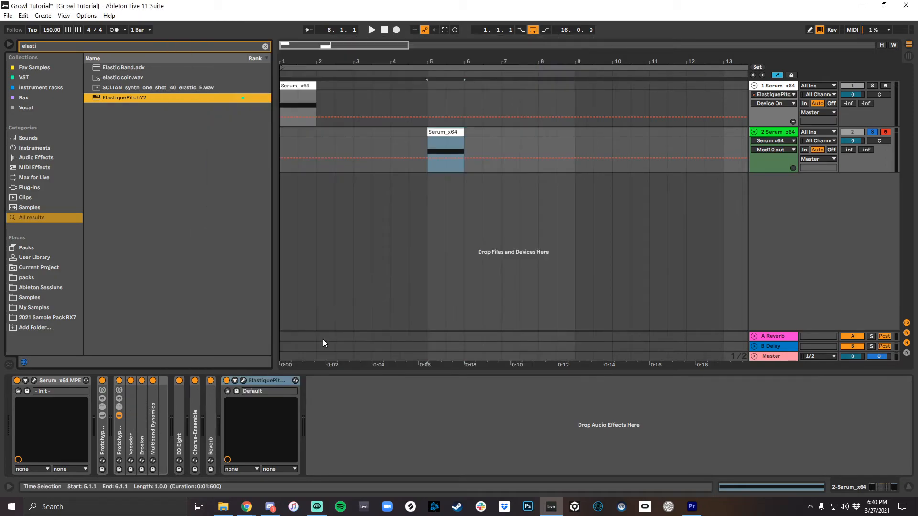
- Nudge ElastiquePitchV2's linked pitch and timbre up to about +0.50, and zoom in on the second track's clip to automate Pitch
click(243, 381)
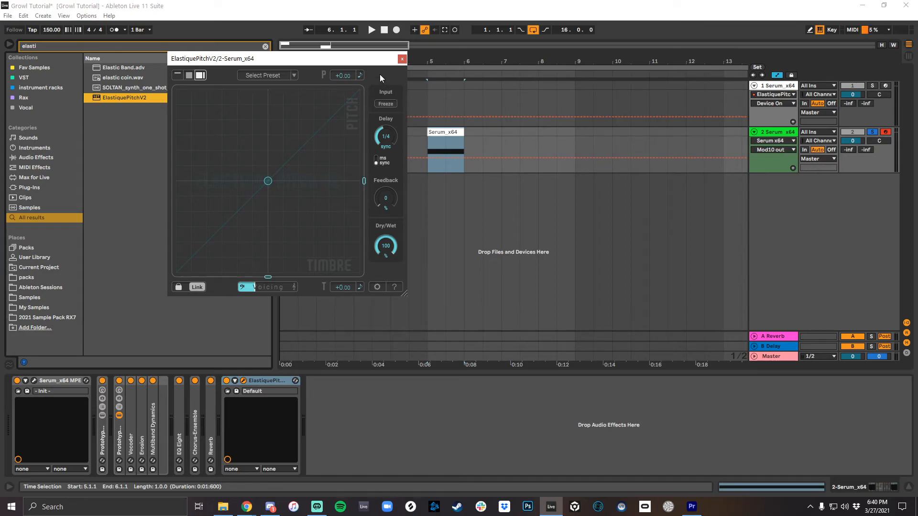
drag(374, 63, 437, 80)
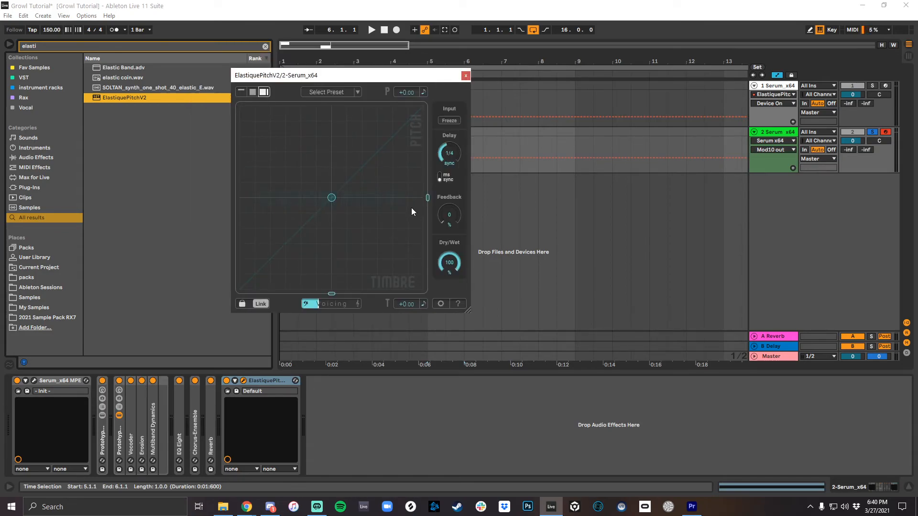
drag(330, 198, 333, 197)
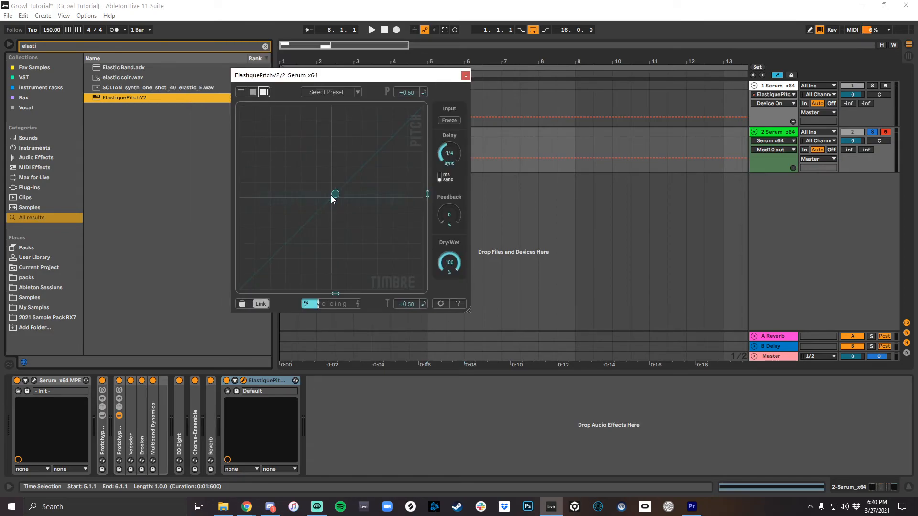
click(466, 76)
drag(435, 61, 434, 101)
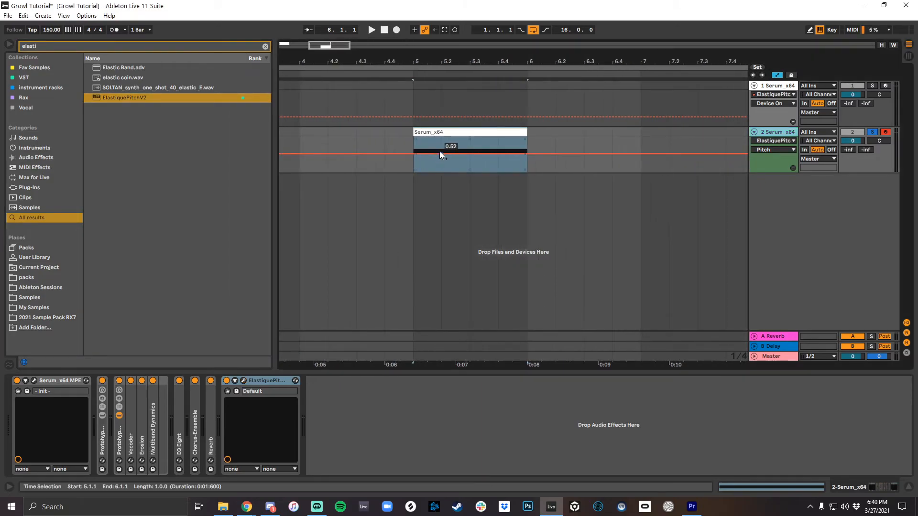
- Draw rising and falling Pitch automation across the bar 5 clip, ending at about 0.74, and audition it
click(441, 151)
drag(411, 152, 527, 146)
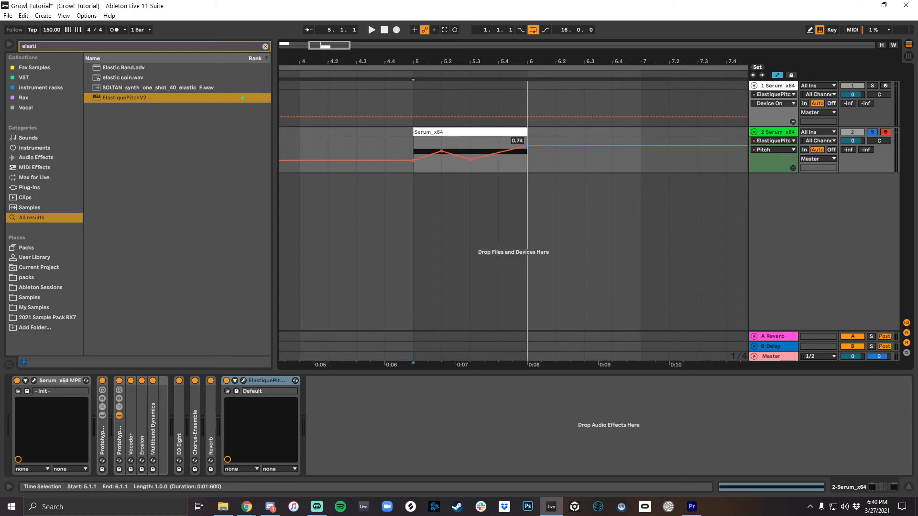
click(455, 132)
key(space)
- Lower the last Pitch automation point and raise the first so the curve dips mid-clip, and play the result
click(457, 167)
drag(520, 149, 474, 156)
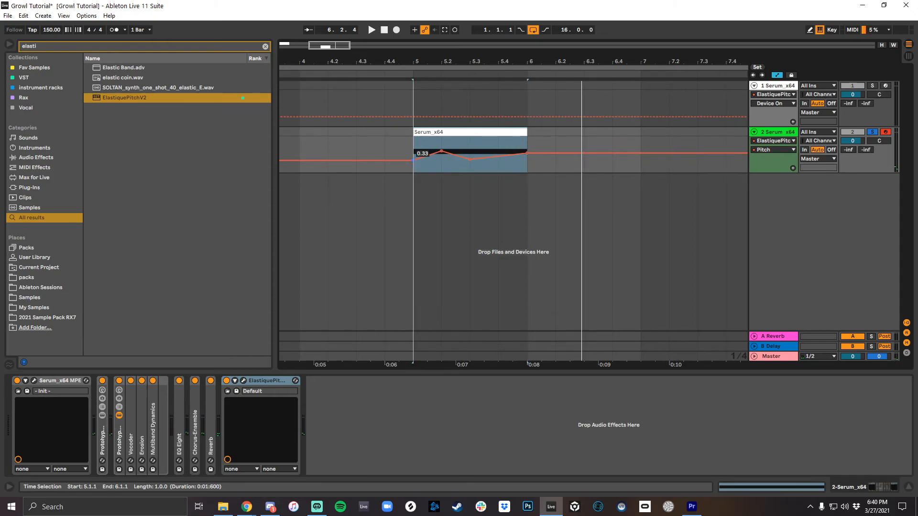
drag(413, 160, 413, 148)
key(space)
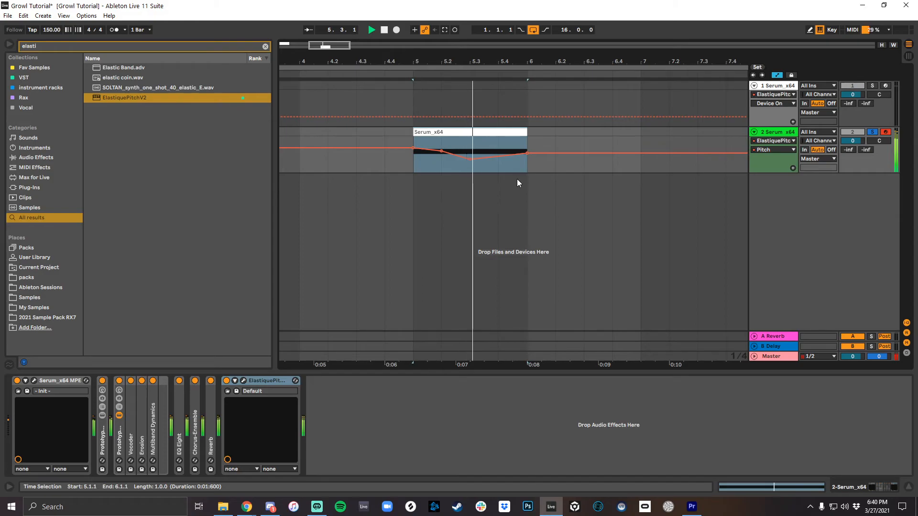
key(space)
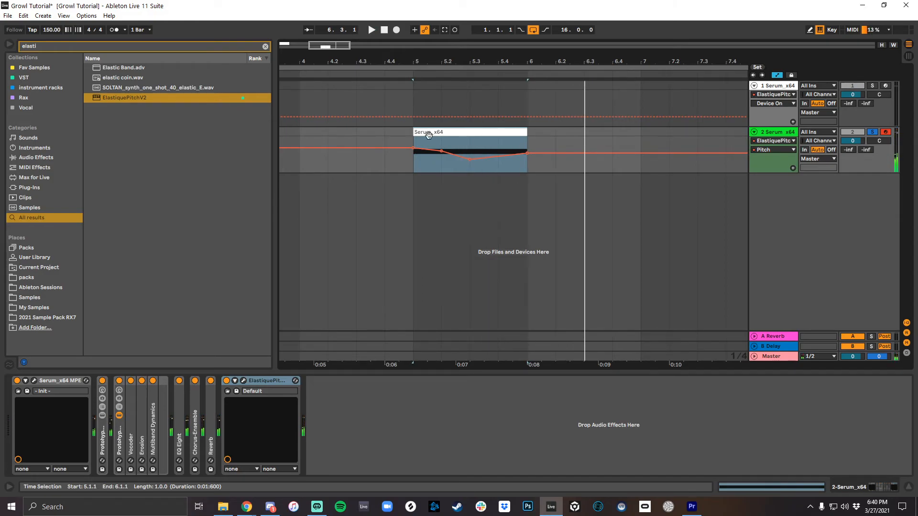
- Duplicate the Reverb and set the copy's Decay Time to 2.01 s and Dry/Wet to 35%
double_click(208, 412)
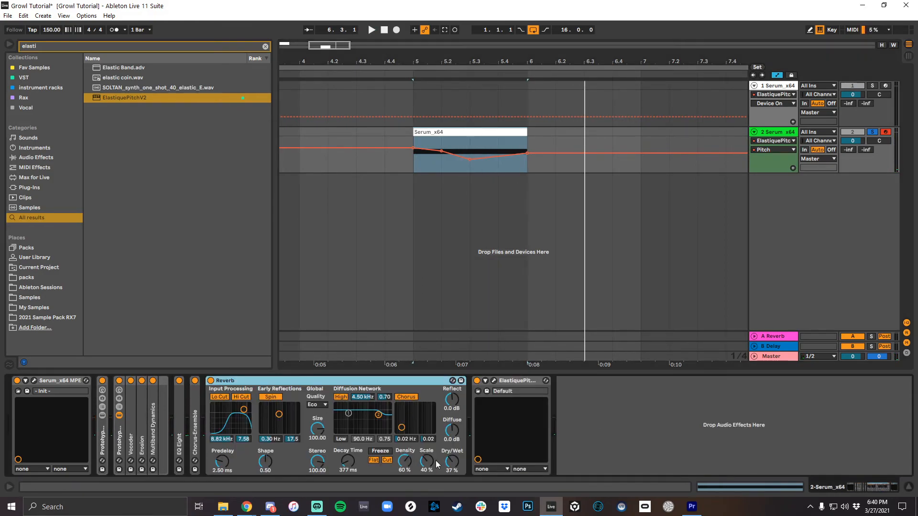
key(ctrl+d)
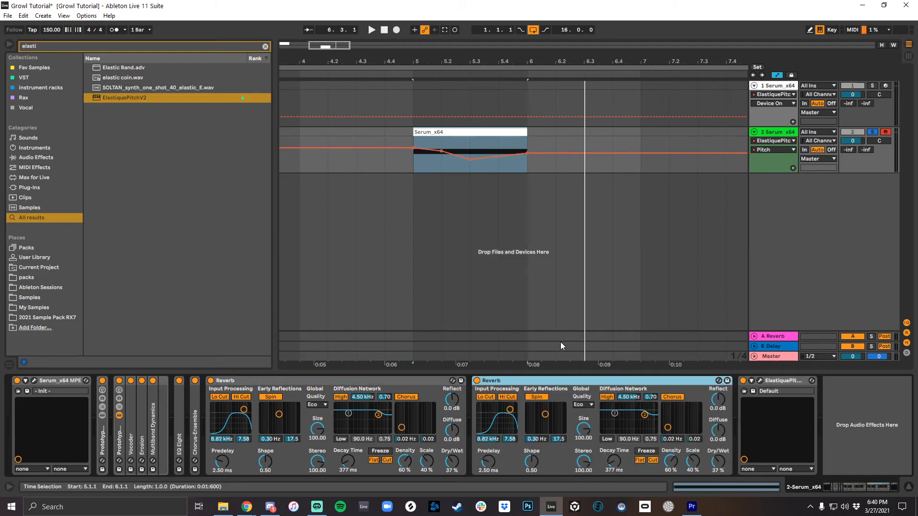
drag(716, 464, 716, 457)
drag(612, 463, 616, 456)
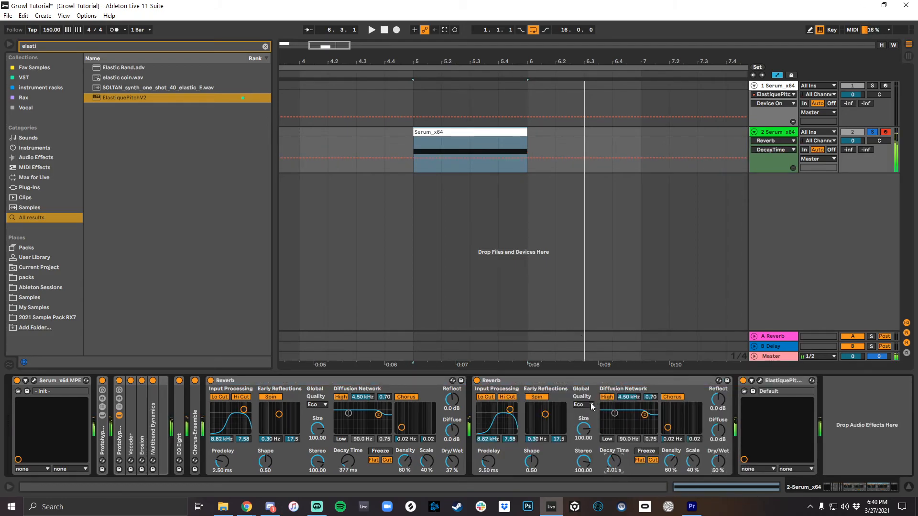
drag(716, 462, 716, 466)
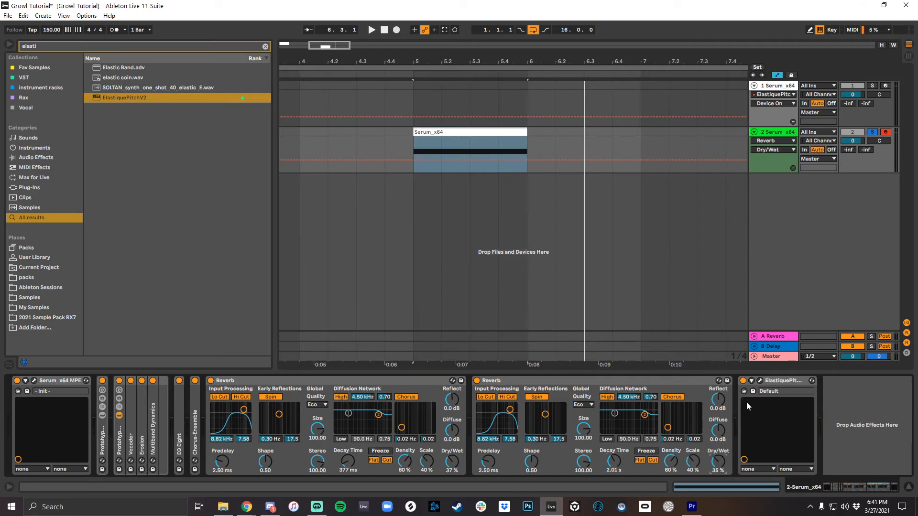
drag(424, 56, 425, 4)
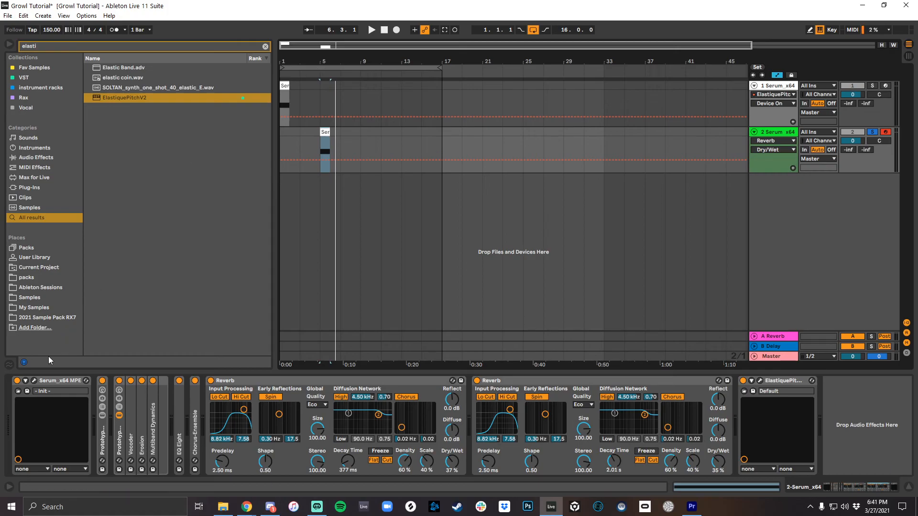
click(33, 380)
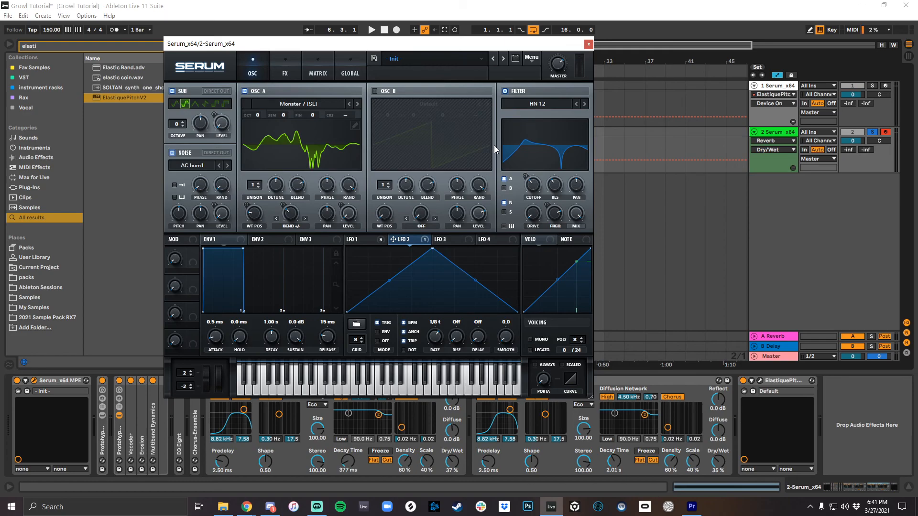
click(588, 44)
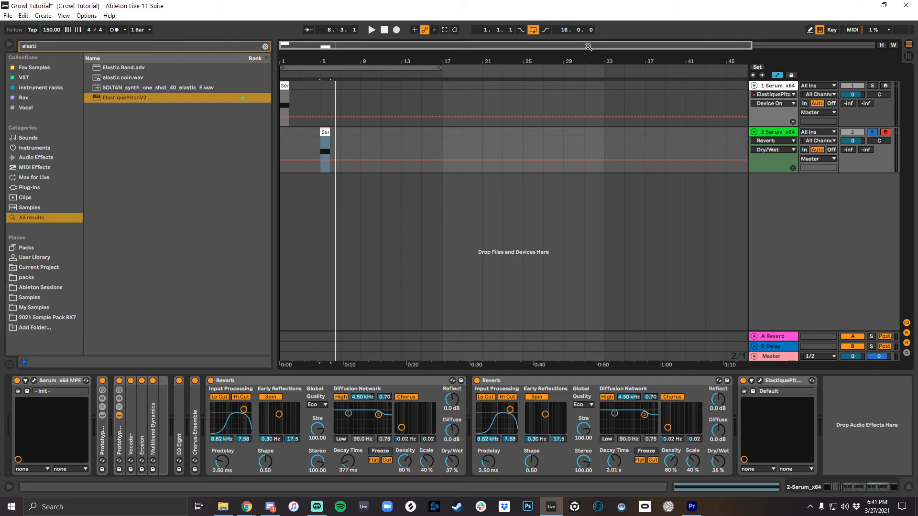